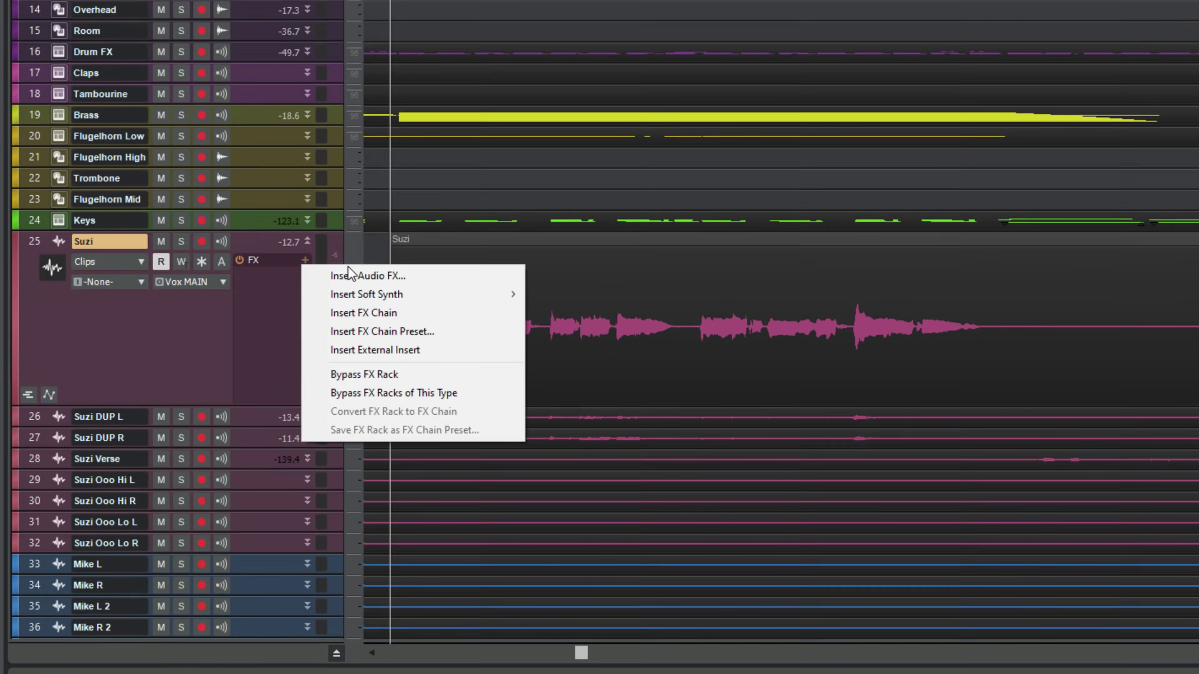
- Insert Melodyne in the FX rack of the vocal on track 25 and transfer a passage of its audio during playback
click(427, 177)
mouse_move(519, 208)
click(633, 207)
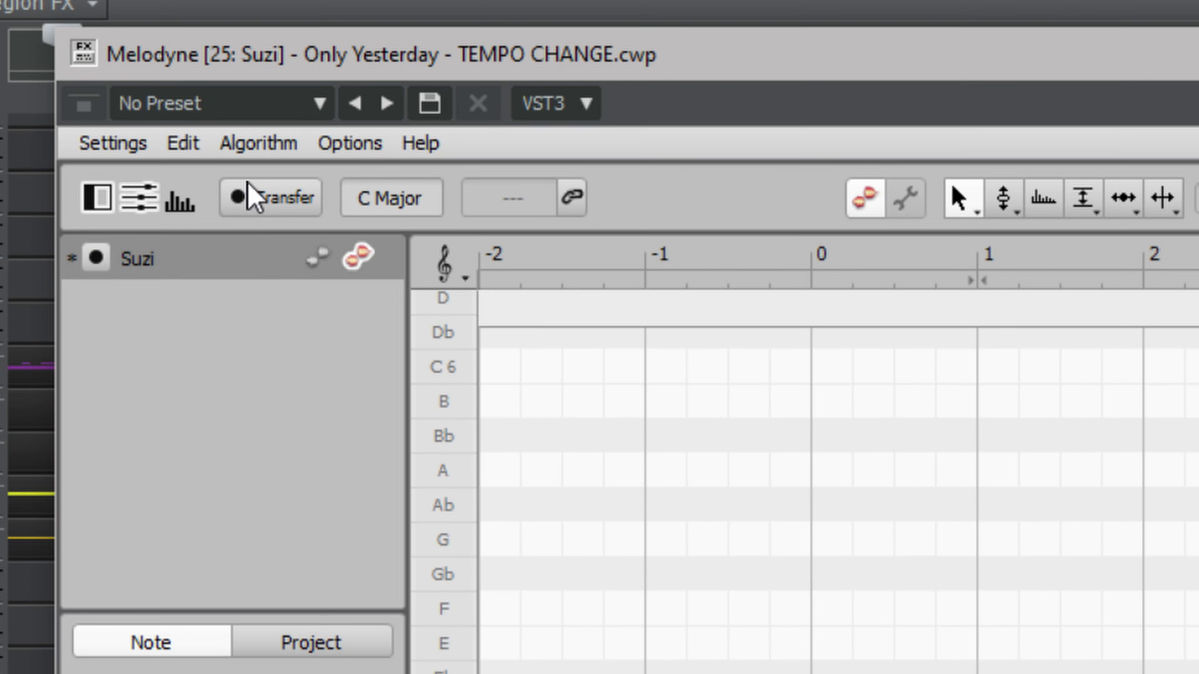
click(379, 142)
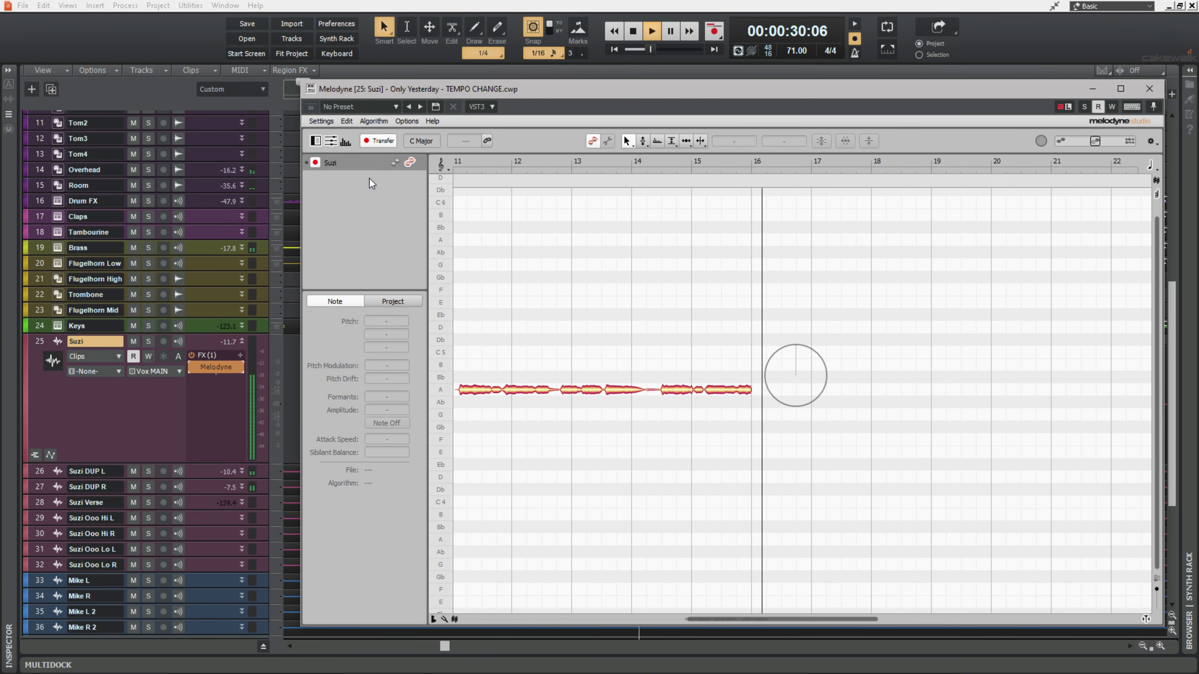
key(space)
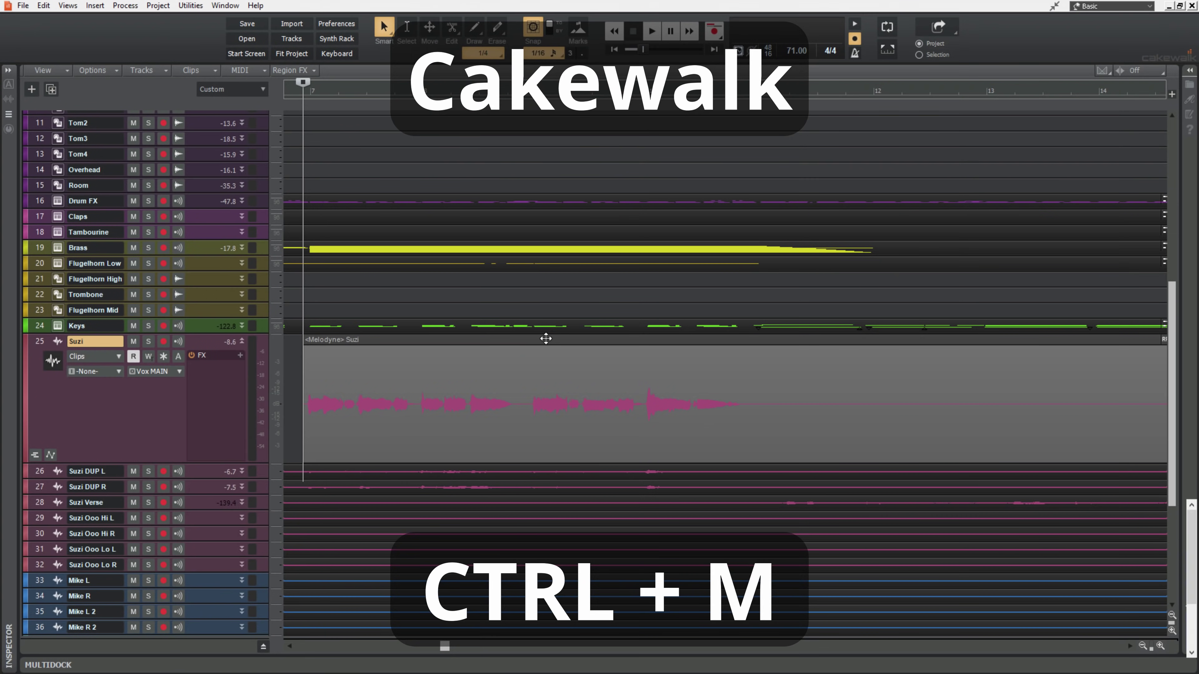
- Create a Melodyne region effect on track 25's vocal clip, and switch to Studio One to open the Vox Main event in Melodyne
key(ctrl+m)
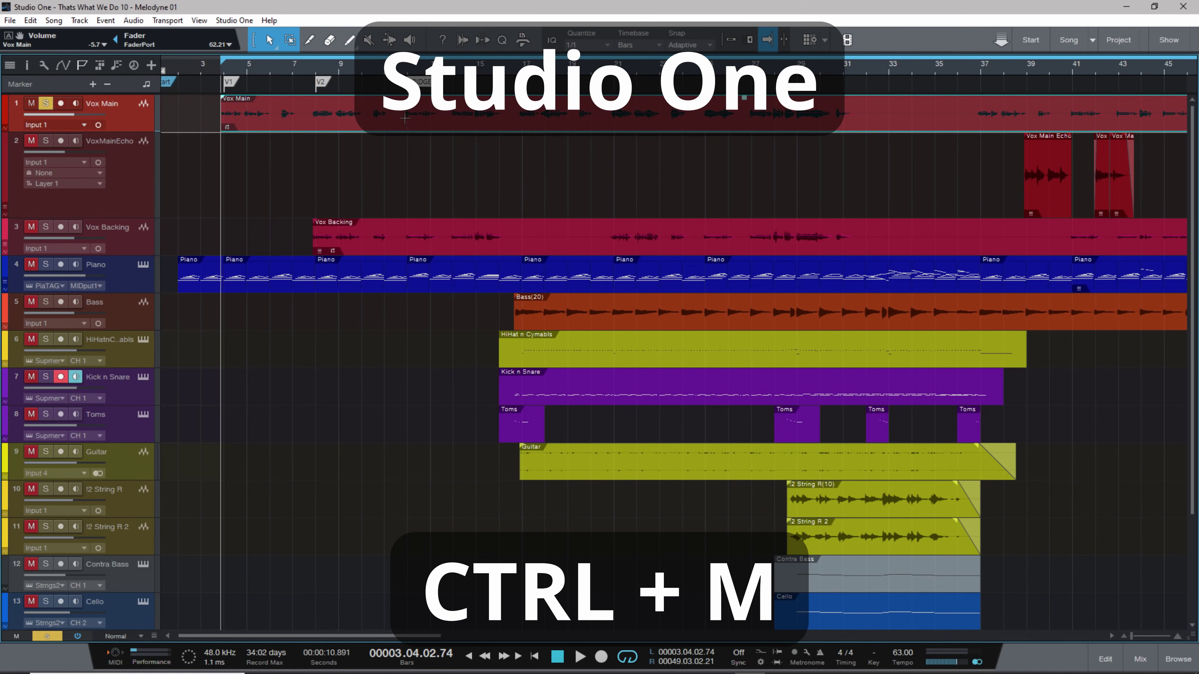
key(ctrl+m)
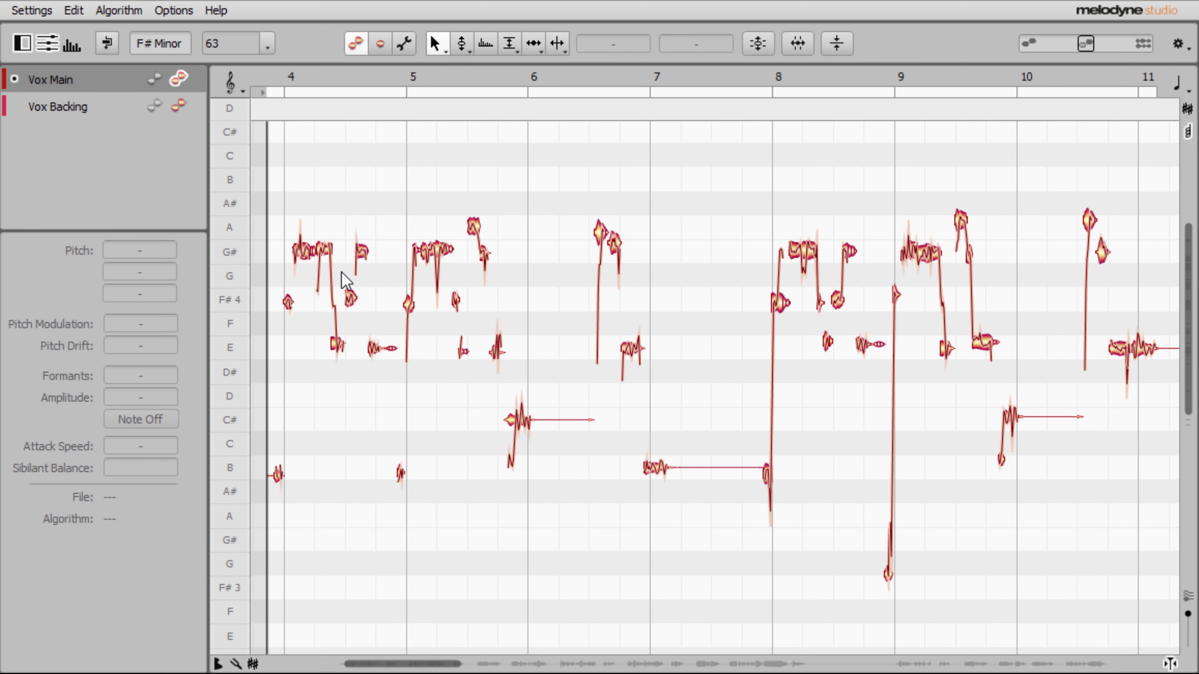
- Examine the Vox Main note blobs and pitch curves in bars 4 and 5 closely
scroll(347, 281, up, 5)
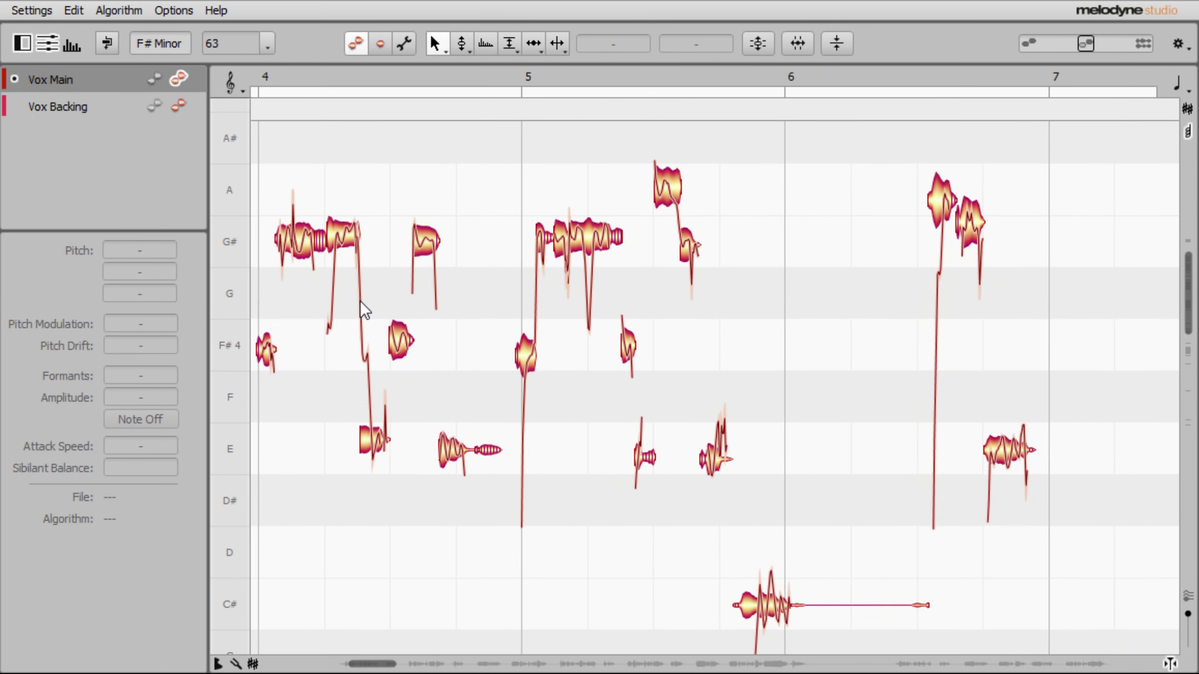
scroll(365, 311, up, 5)
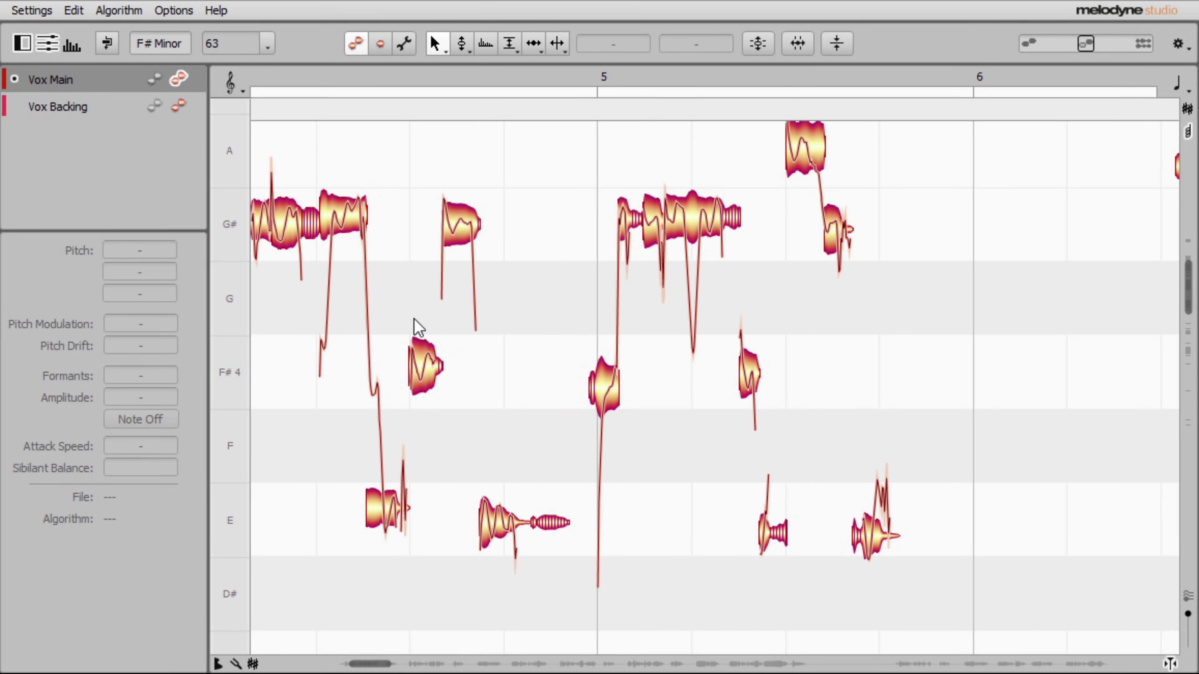
scroll(557, 359, up, 3)
scroll(555, 357, down, 3)
scroll(555, 357, up, 3)
scroll(560, 358, down, 2)
scroll(560, 358, up, 1)
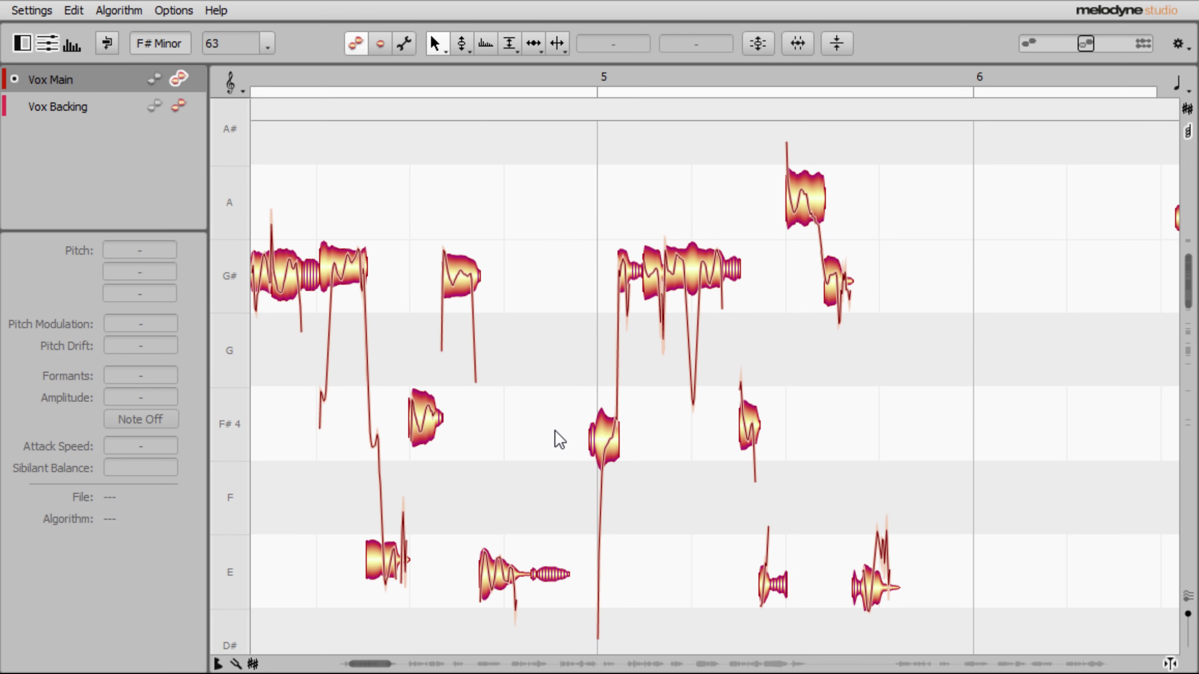
scroll(558, 435, left, 5)
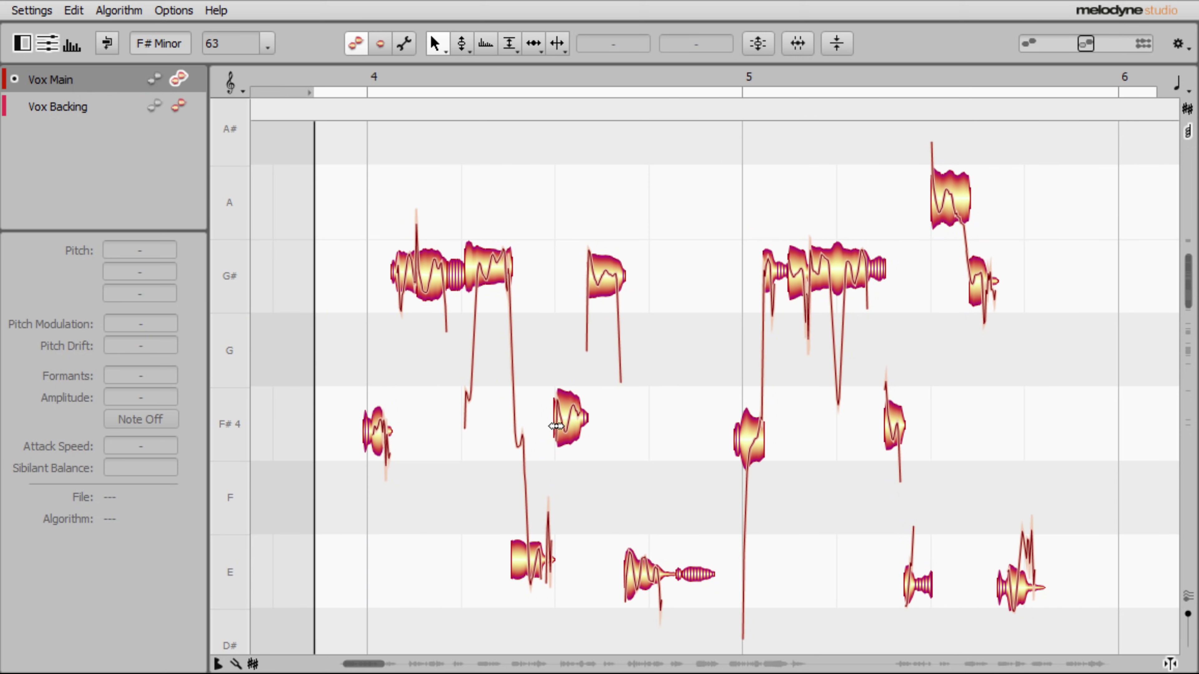
scroll(562, 436, right, 3)
scroll(561, 437, left, 3)
scroll(561, 429, right, 2)
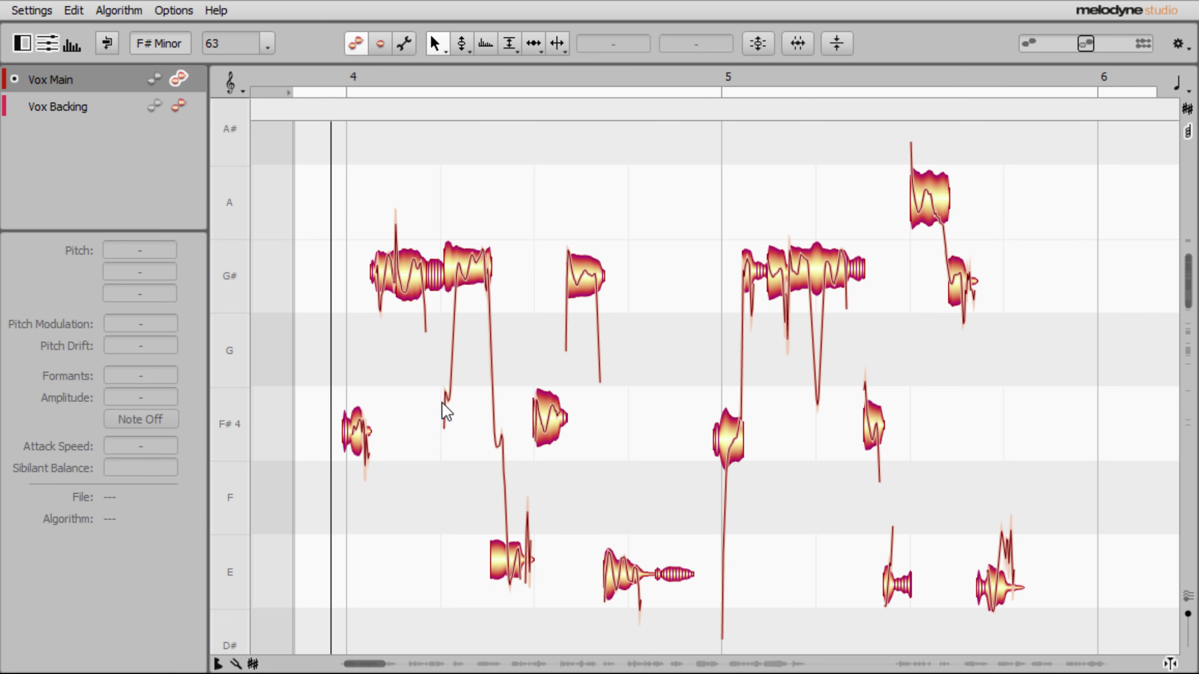
- Listen to the opening Vox Main phrase around bar 4, replaying it from the start
key(space)
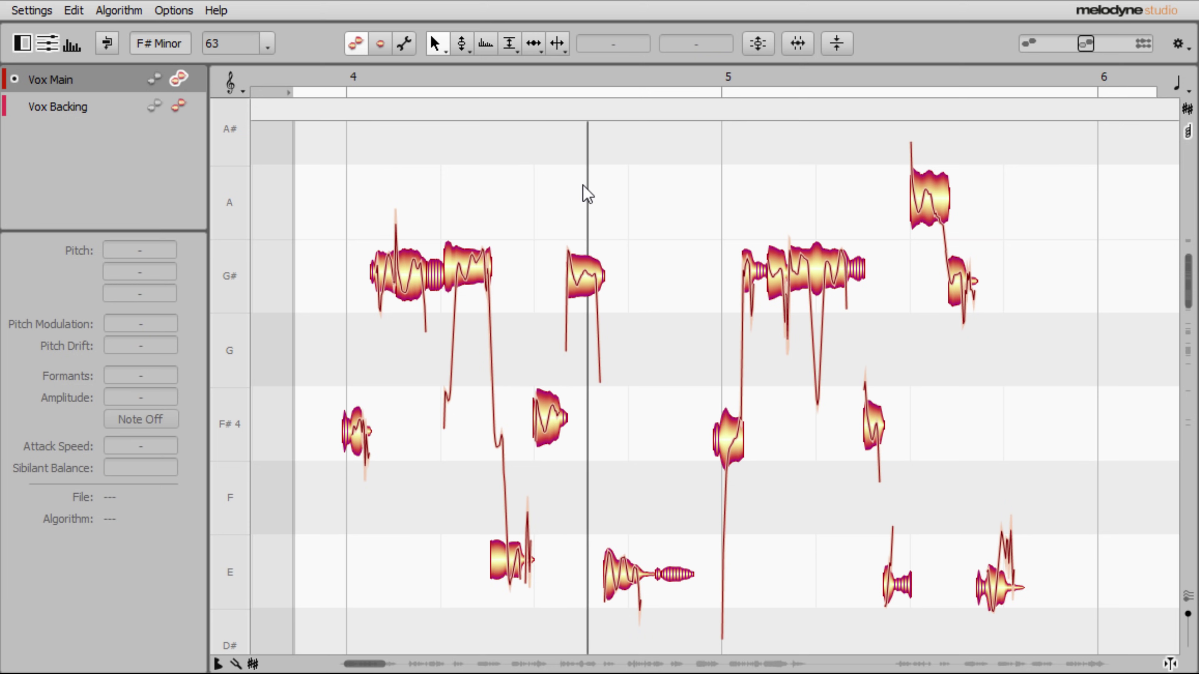
key(space)
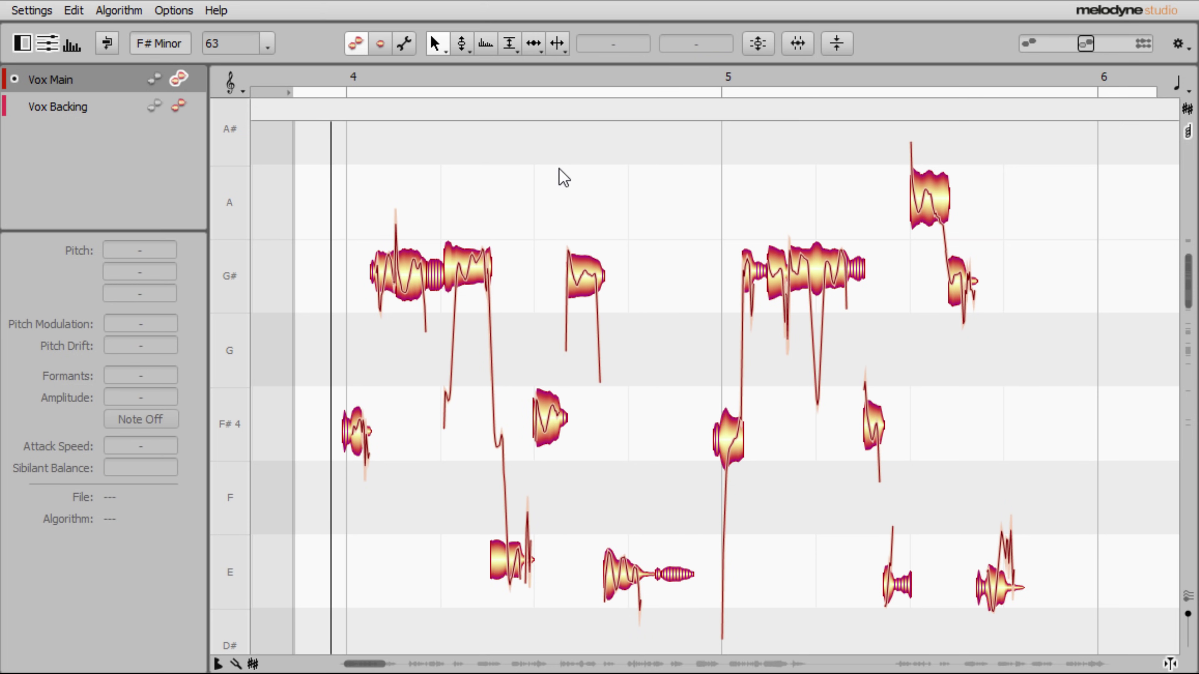
key(space)
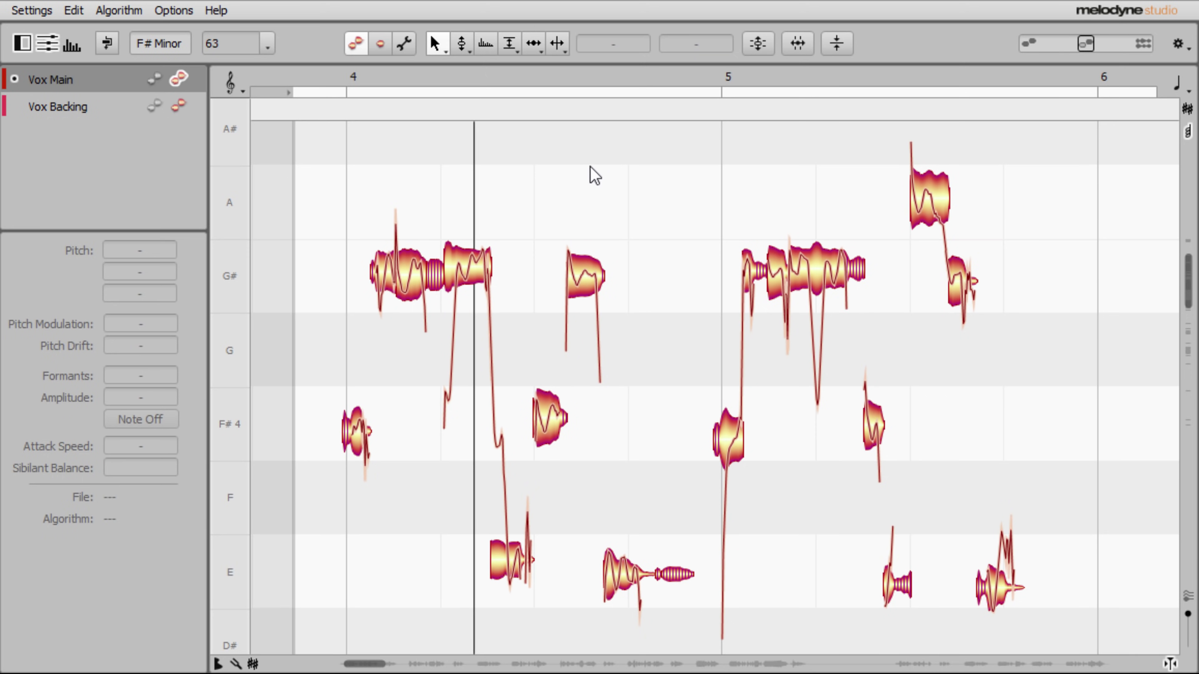
key(space)
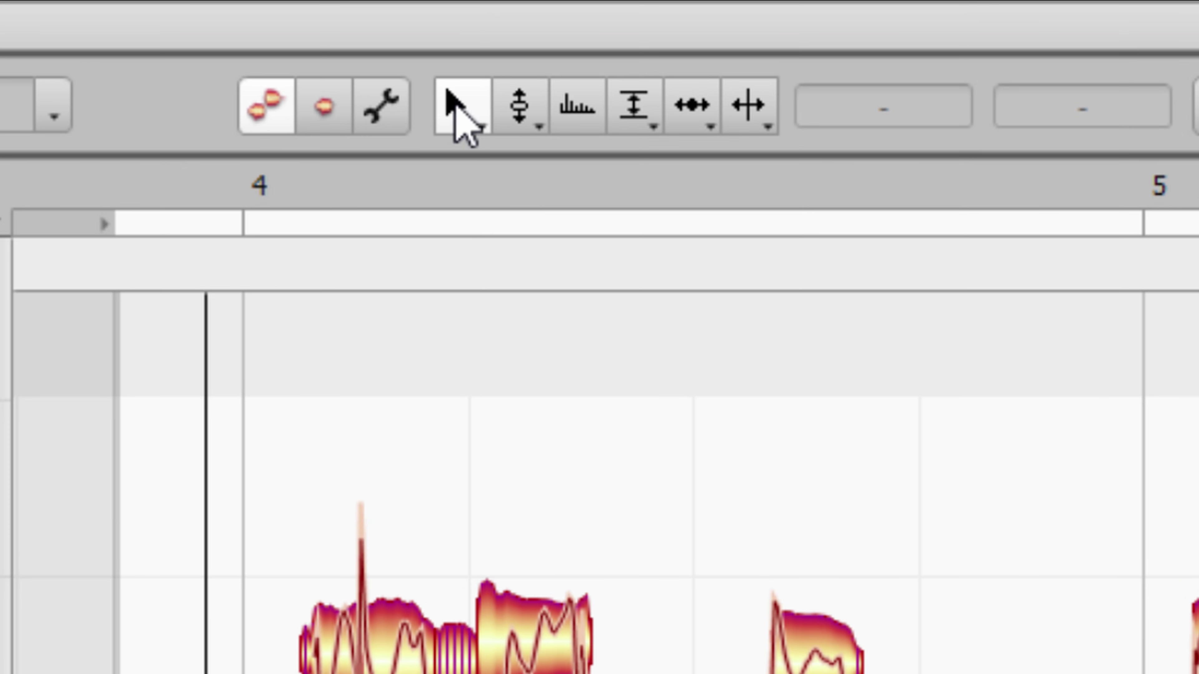
- With the Main tool, try snapping a G# 4 note in bar 4 and two F# 4 notes around bar 5 to exact pitch, and undo the corrections
click(633, 108)
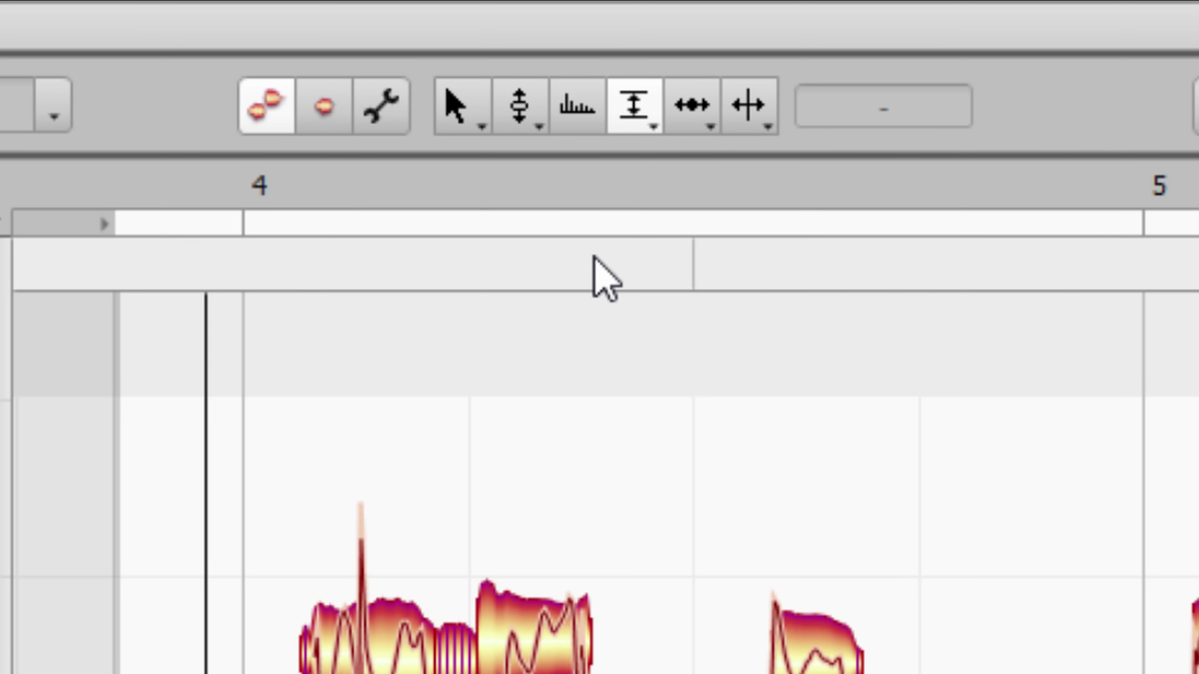
click(460, 110)
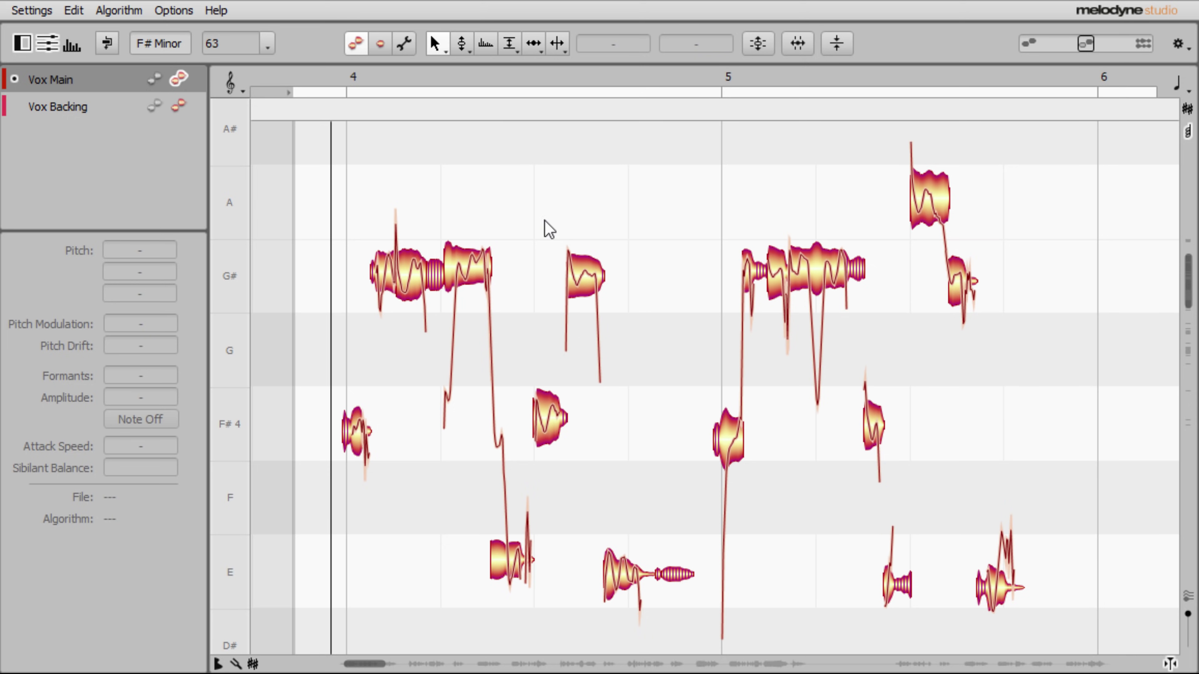
click(470, 274)
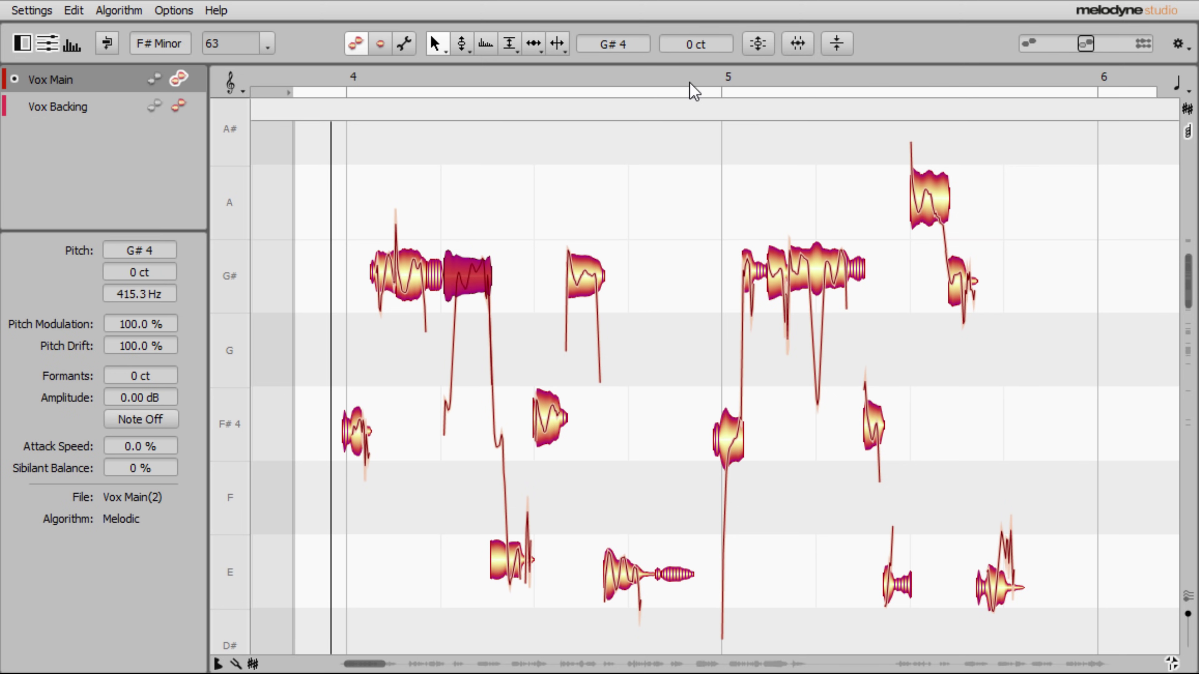
click(877, 428)
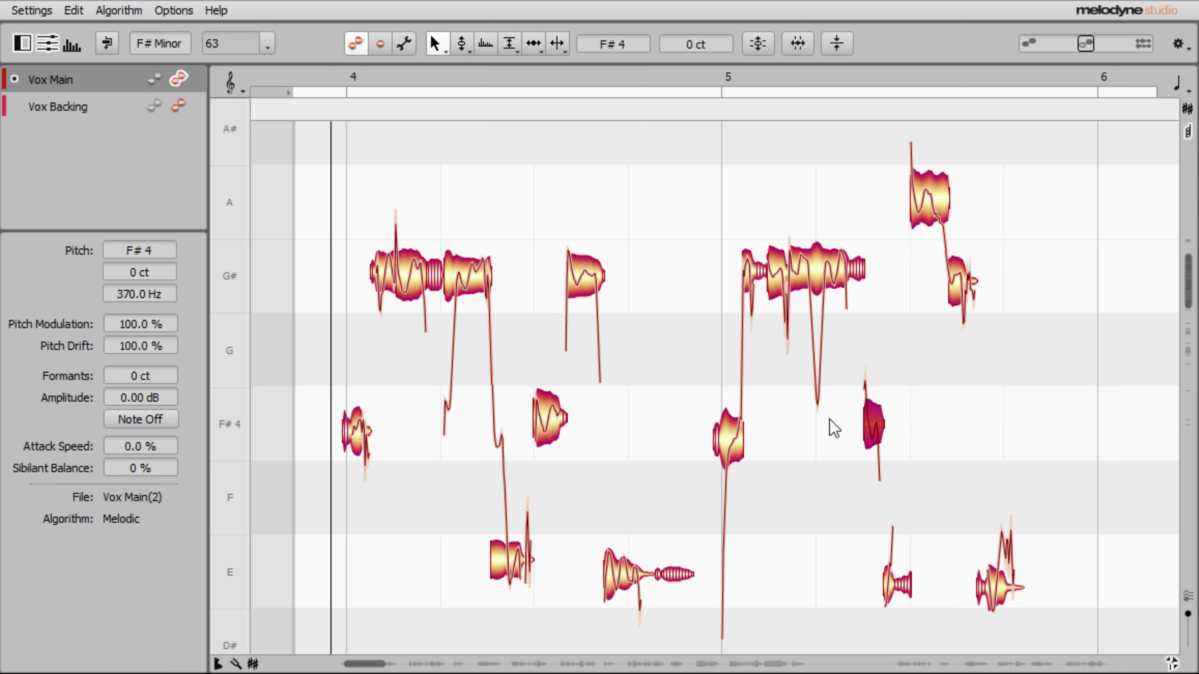
drag(736, 445, 727, 431)
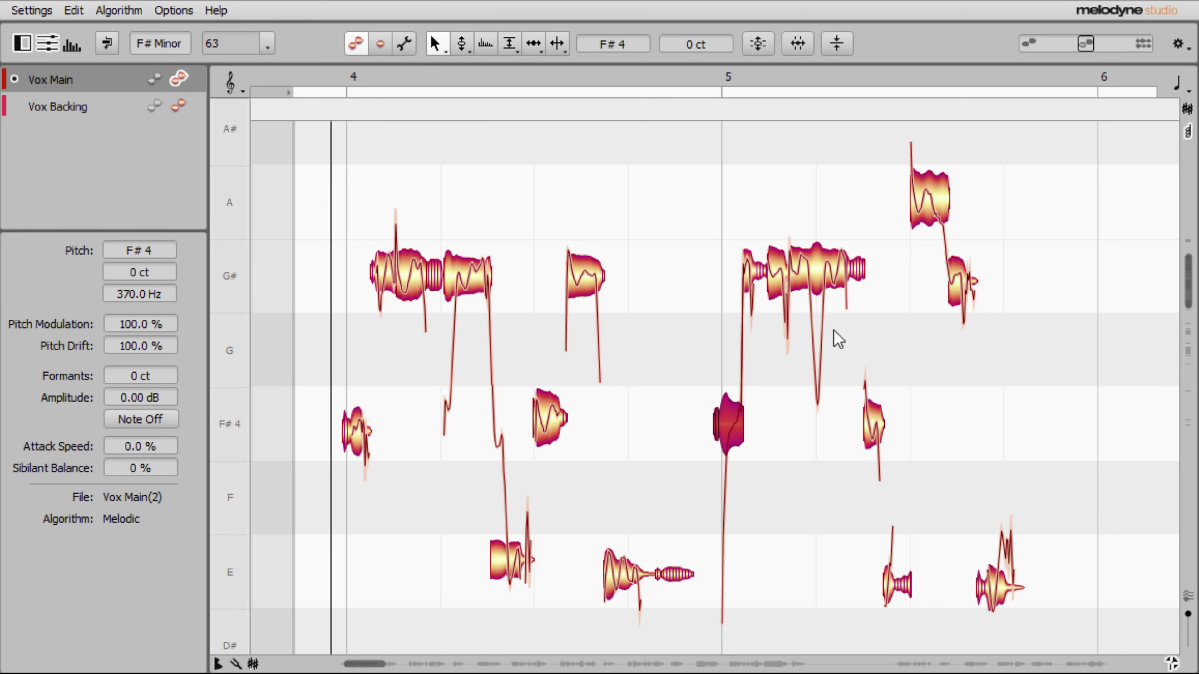
key(ctrl+z)
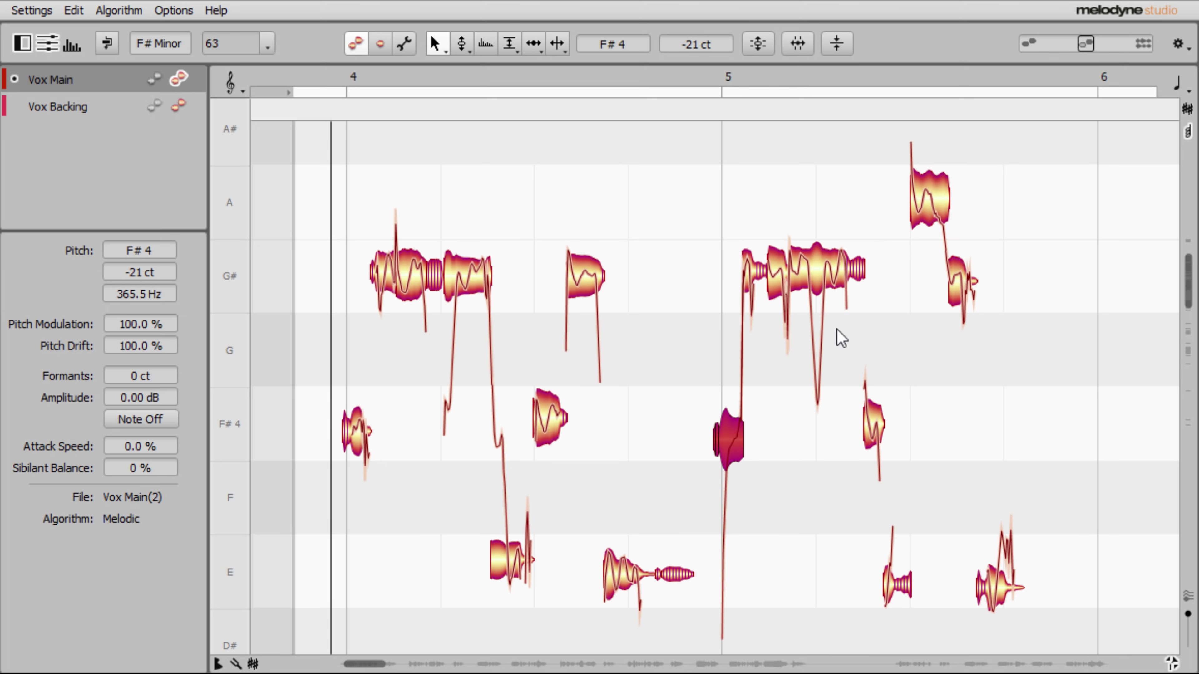
key(ctrl+z)
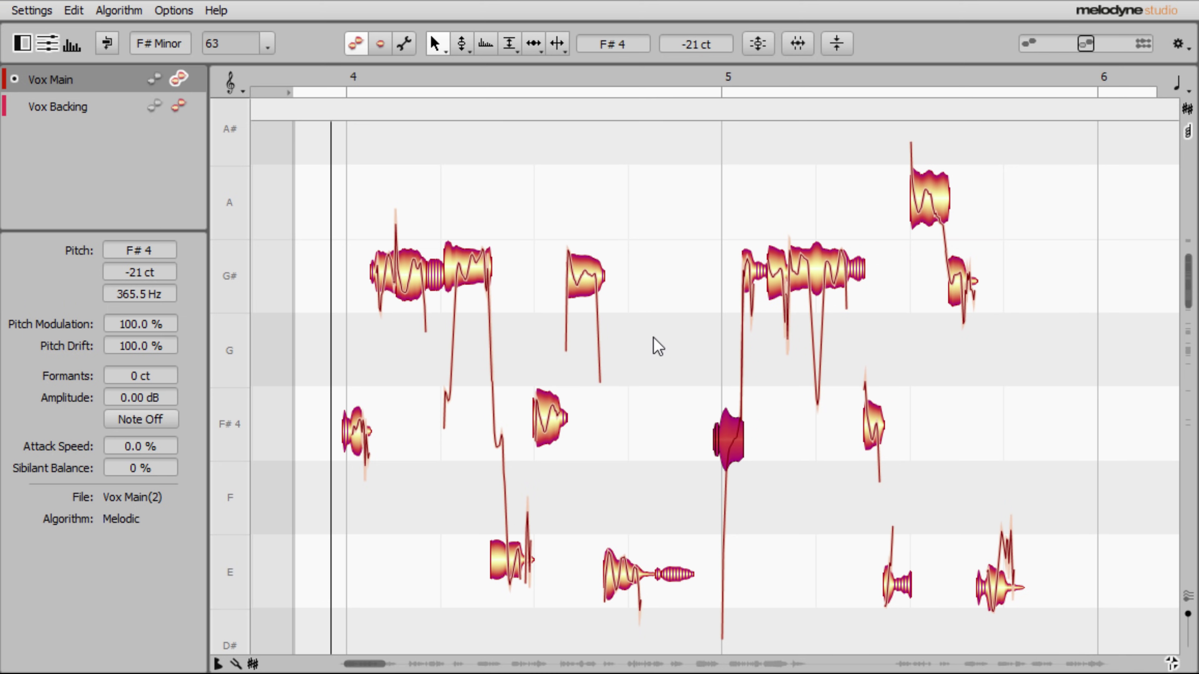
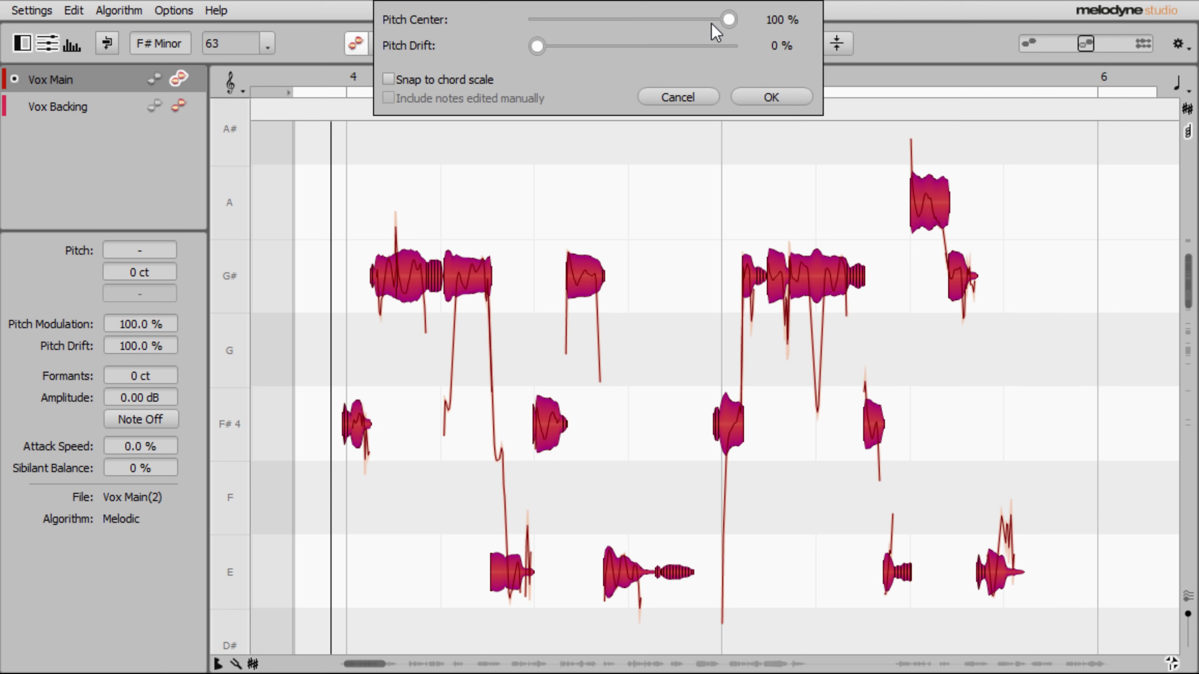
- Try correcting all notes with Pitch Center at 100% and various Pitch Drift amounts up to 100%, and discard the correction
drag(714, 20, 755, 31)
drag(537, 46, 731, 47)
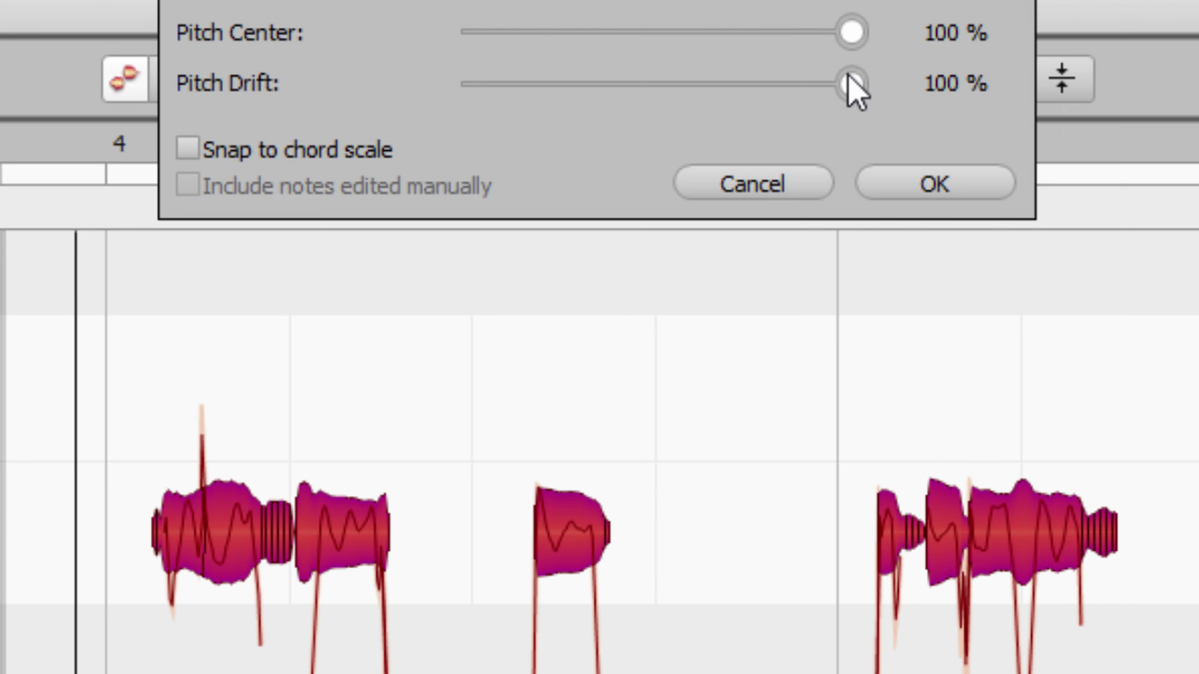
drag(728, 45, 533, 44)
drag(471, 81, 918, 102)
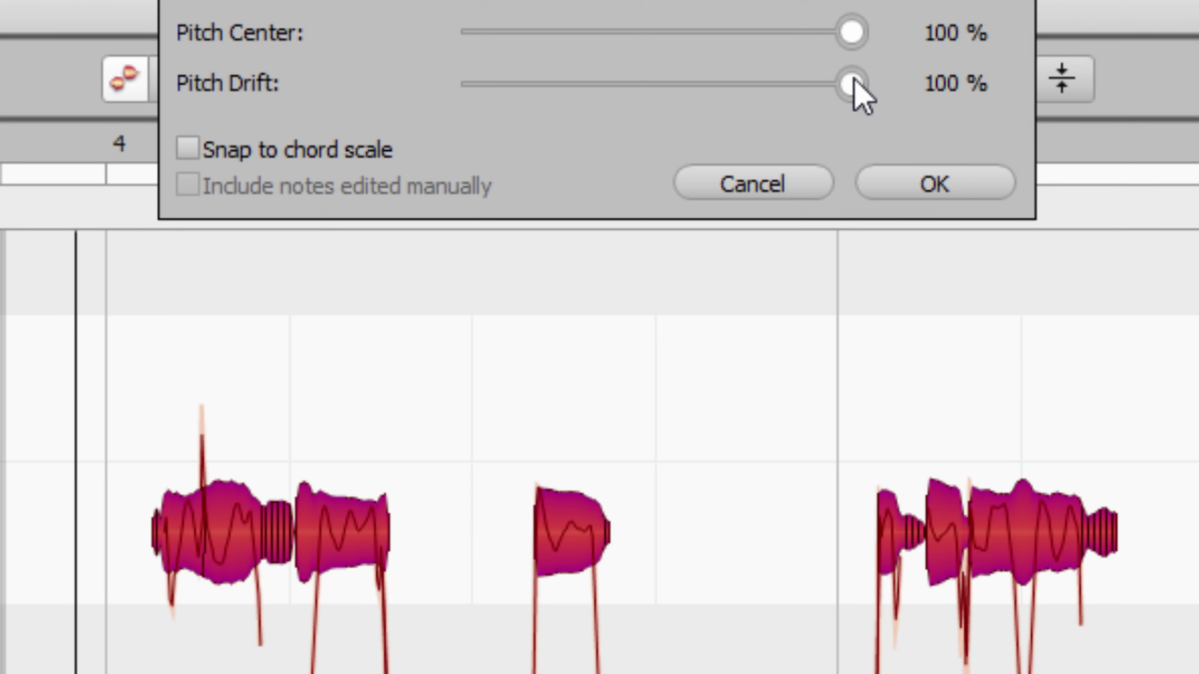
drag(854, 81, 807, 85)
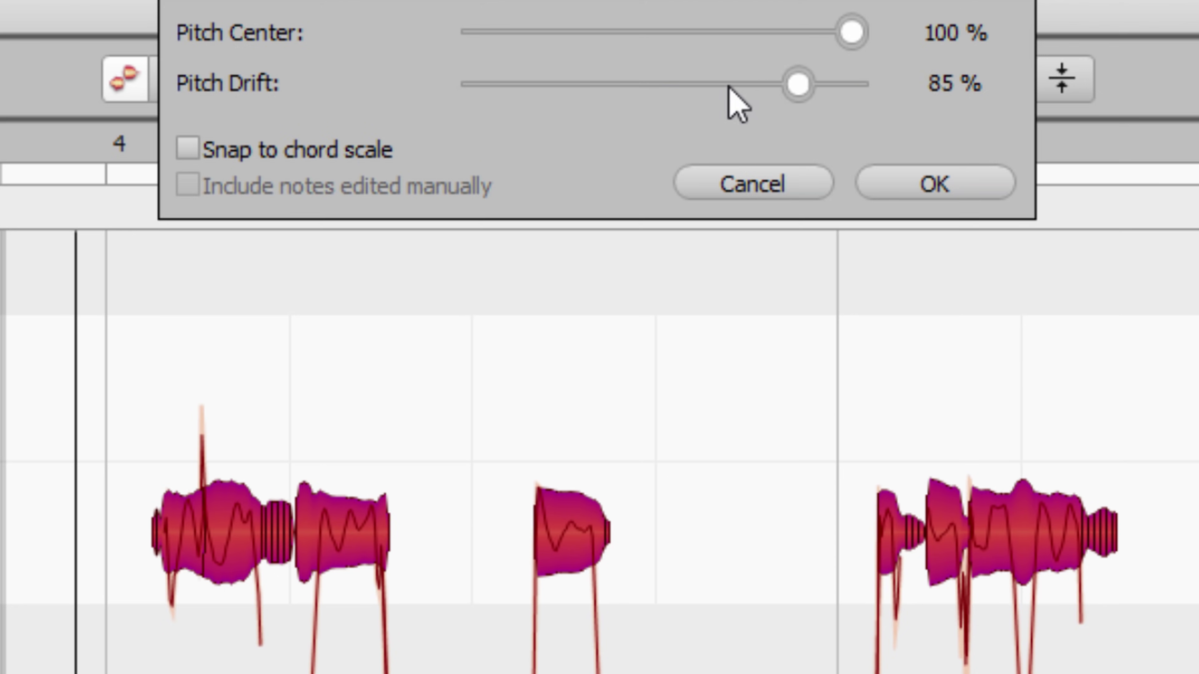
drag(729, 86, 883, 97)
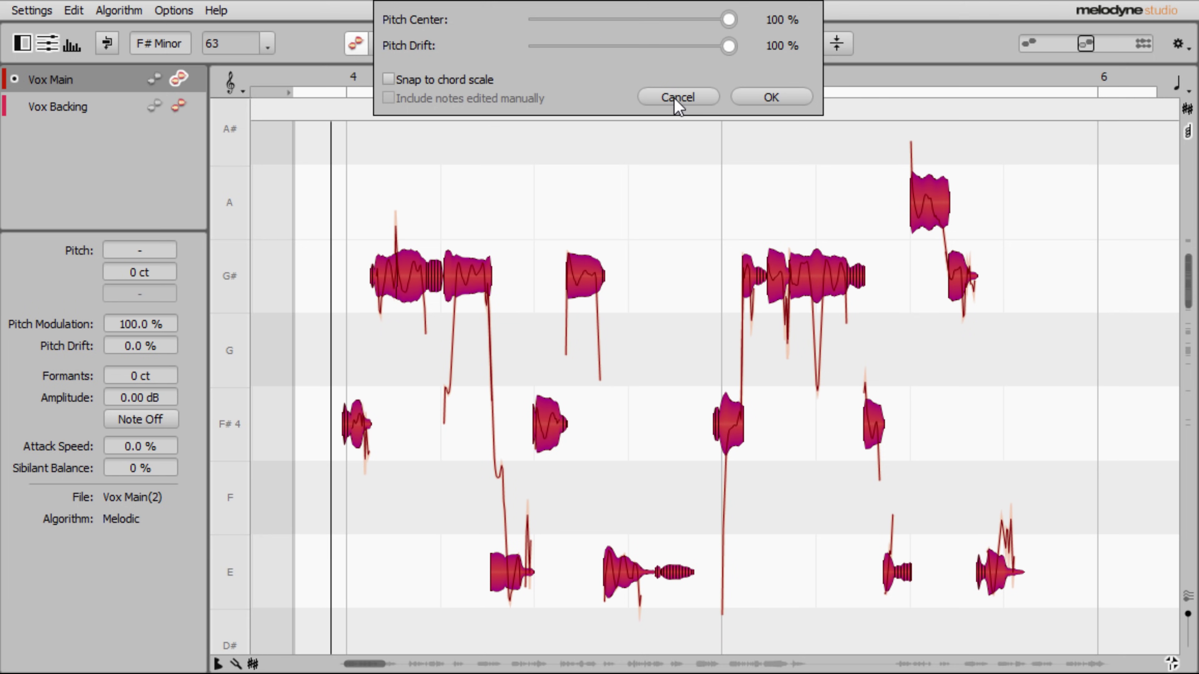
click(678, 99)
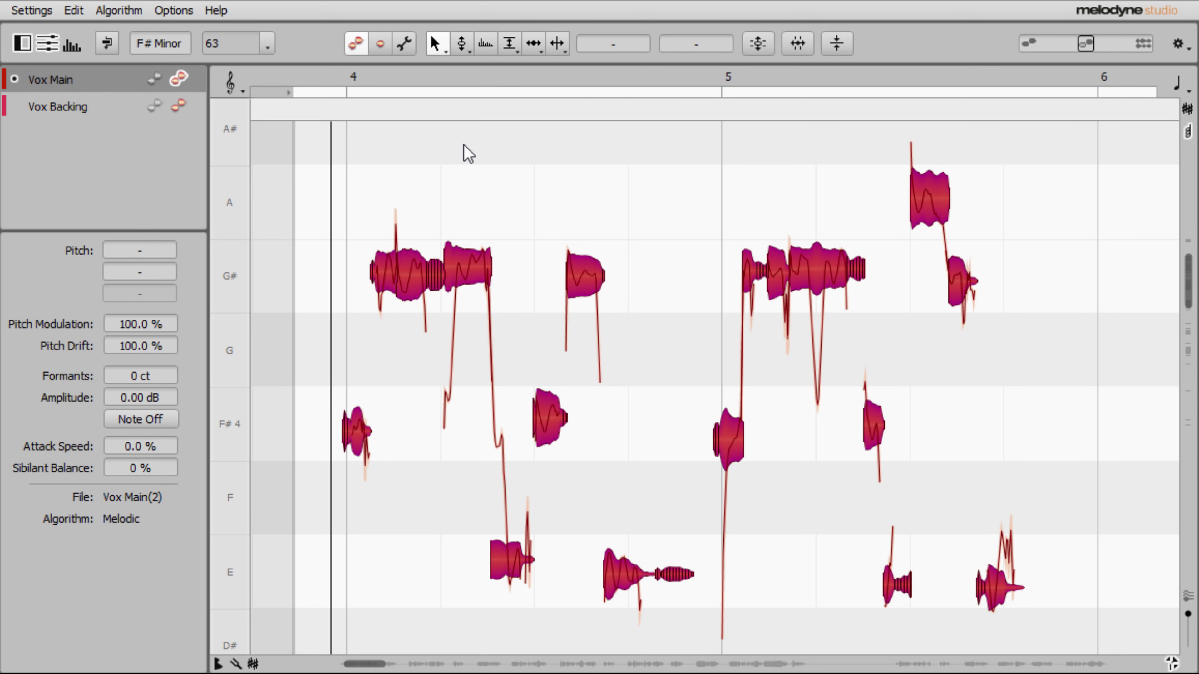
click(467, 153)
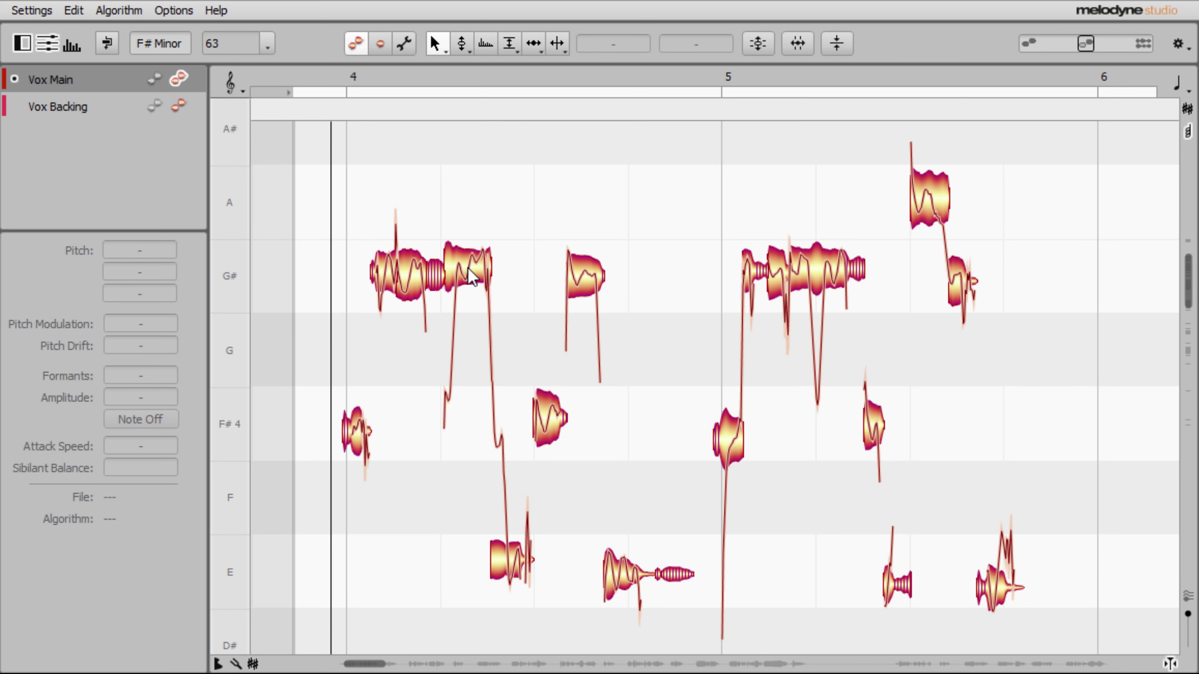
- Lower the second G# 4 note in bar 4 to about -7 ct and set the pitch grid to Chromatic Snap
mouse_move(471, 277)
mouse_down()
mouse_move(473, 312)
mouse_move(473, 236)
mouse_move(474, 313)
mouse_move(474, 226)
mouse_move(476, 283)
mouse_move(486, 273)
mouse_move(469, 290)
mouse_up()
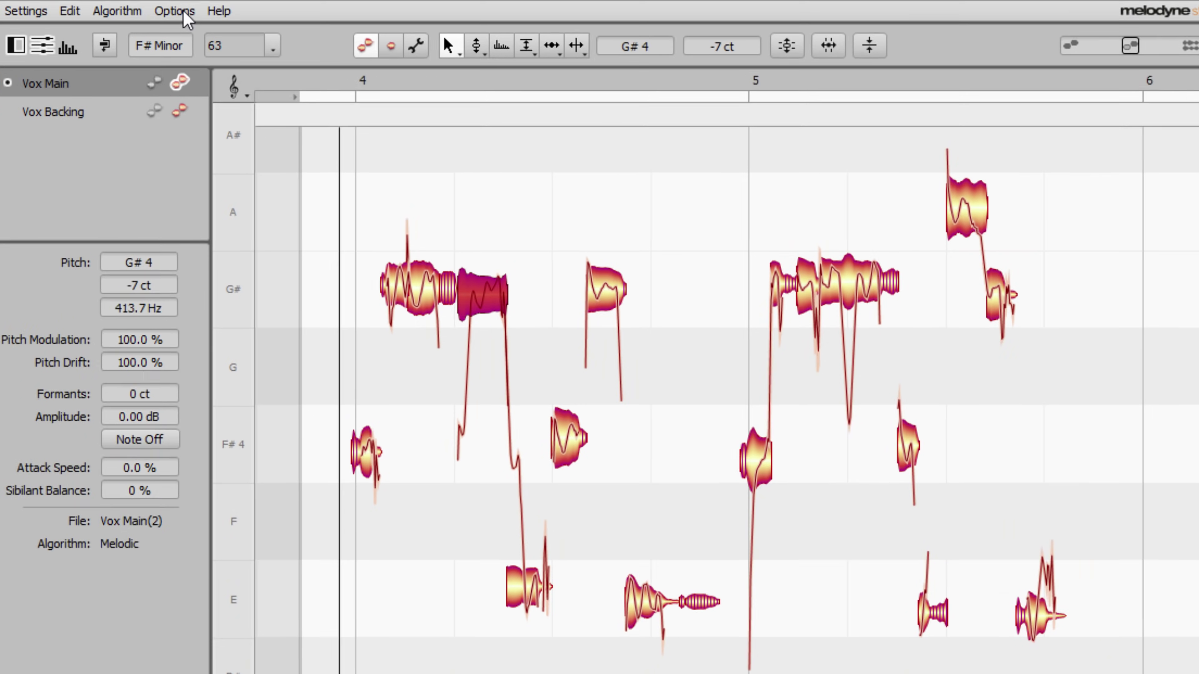
click(174, 11)
mouse_move(218, 198)
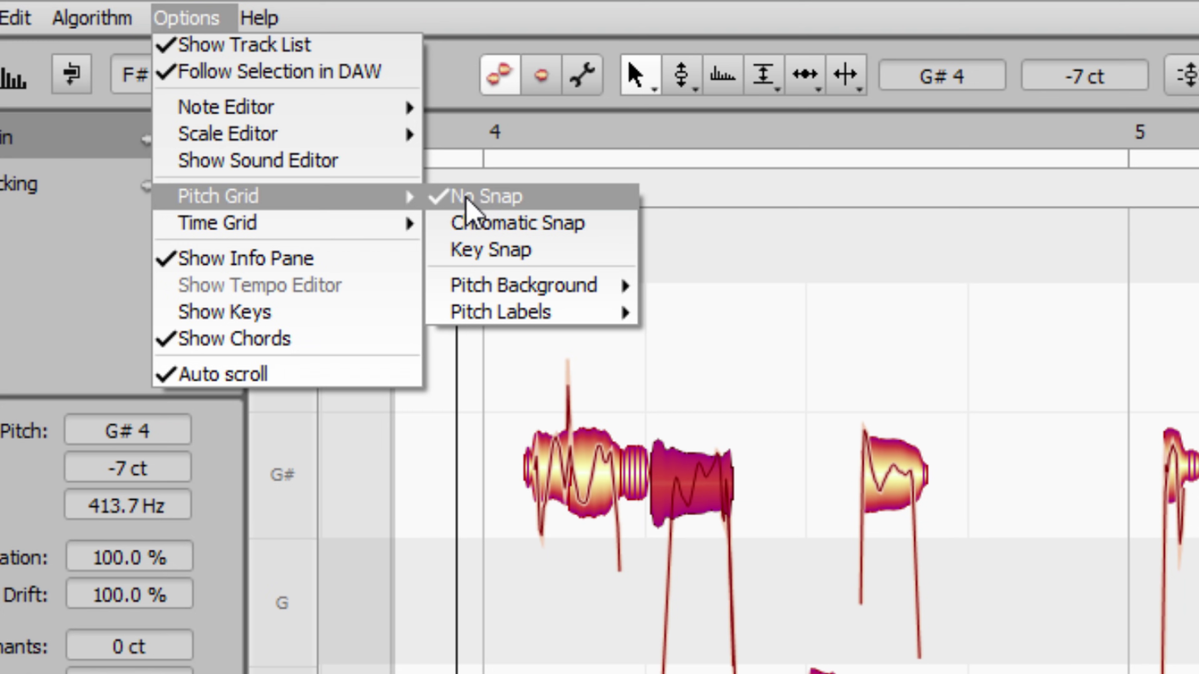
click(476, 227)
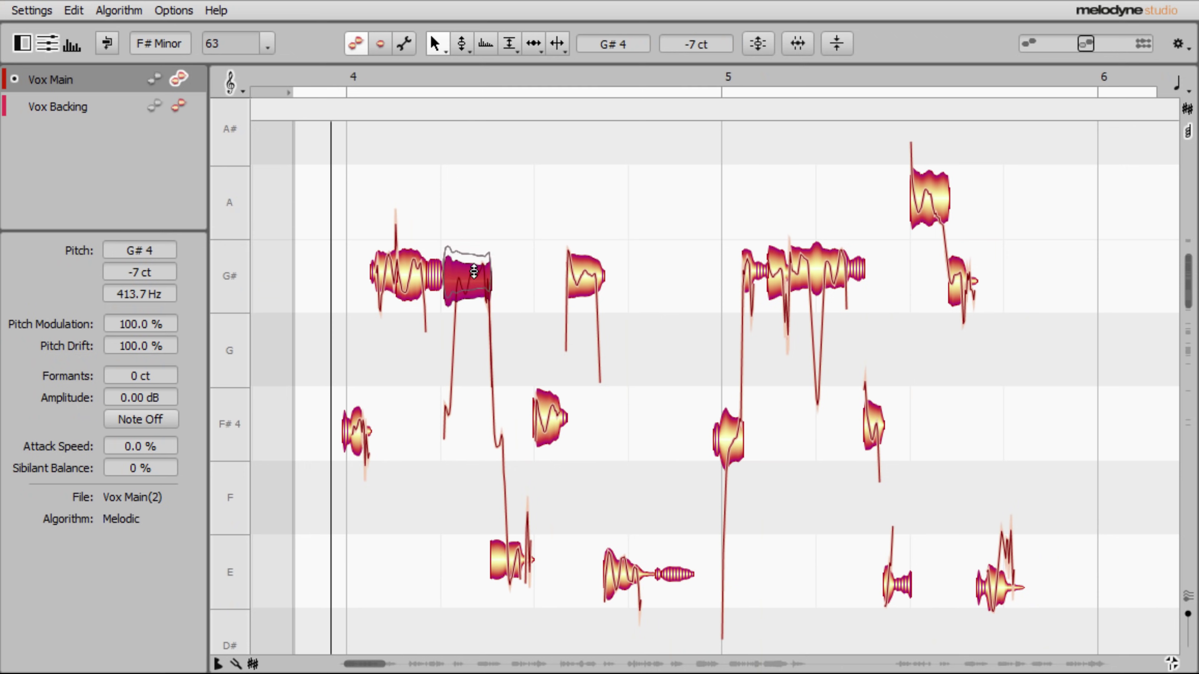
- Try moving the selected G# 4 note up and down in pitch, and snap it to its exact pitch centre at 0 ct
drag(709, 500, 708, 381)
drag(478, 222, 472, 331)
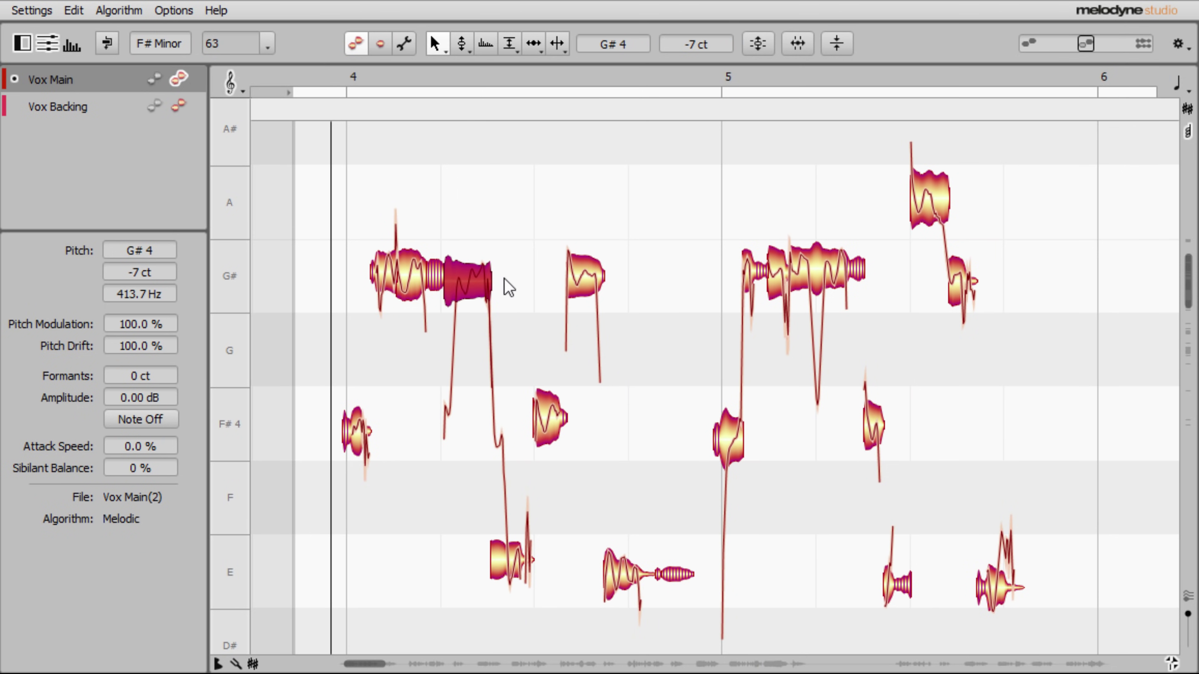
double_click(467, 282)
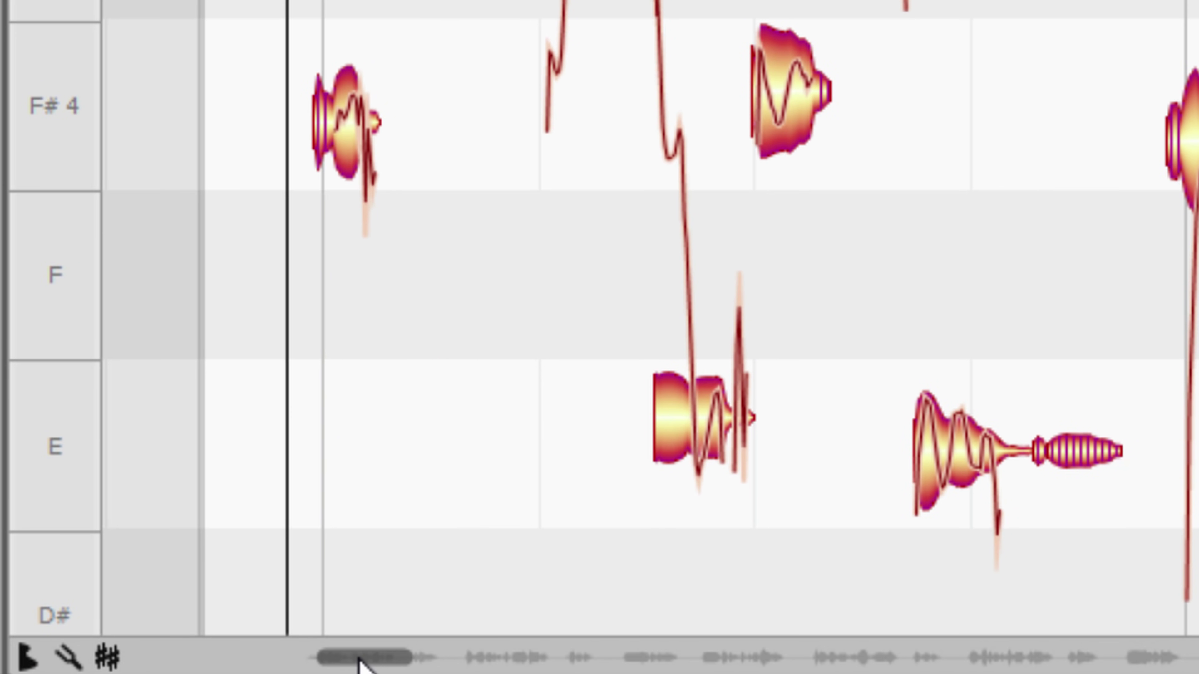
- Split the second G# 4 note in bar 4 near its start and lower the first part to F# 4
mouse_move(357, 659)
mouse_down()
mouse_move(379, 661)
mouse_move(366, 662)
mouse_up()
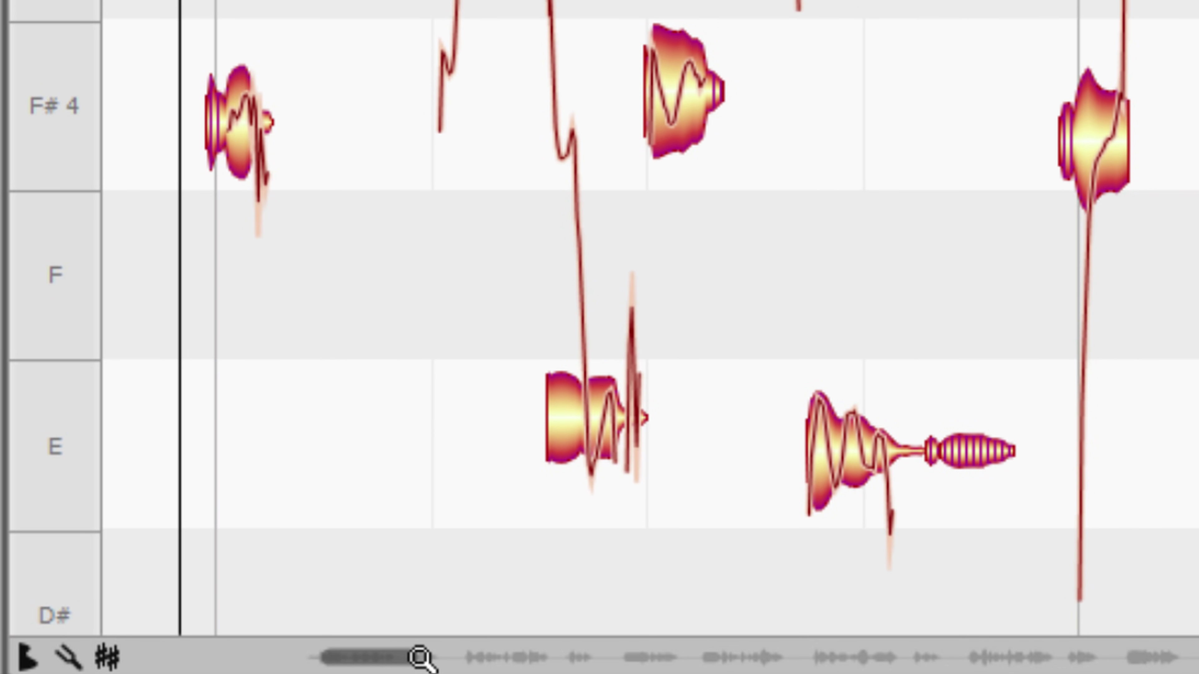
drag(421, 659, 369, 655)
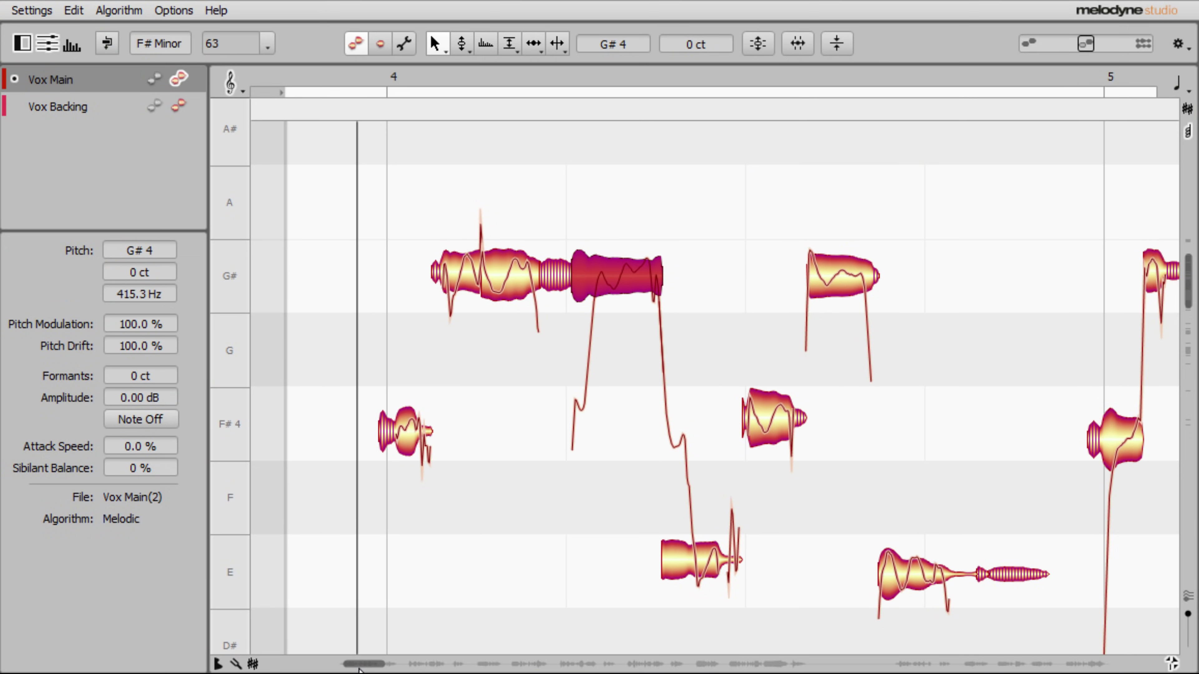
drag(359, 669, 361, 670)
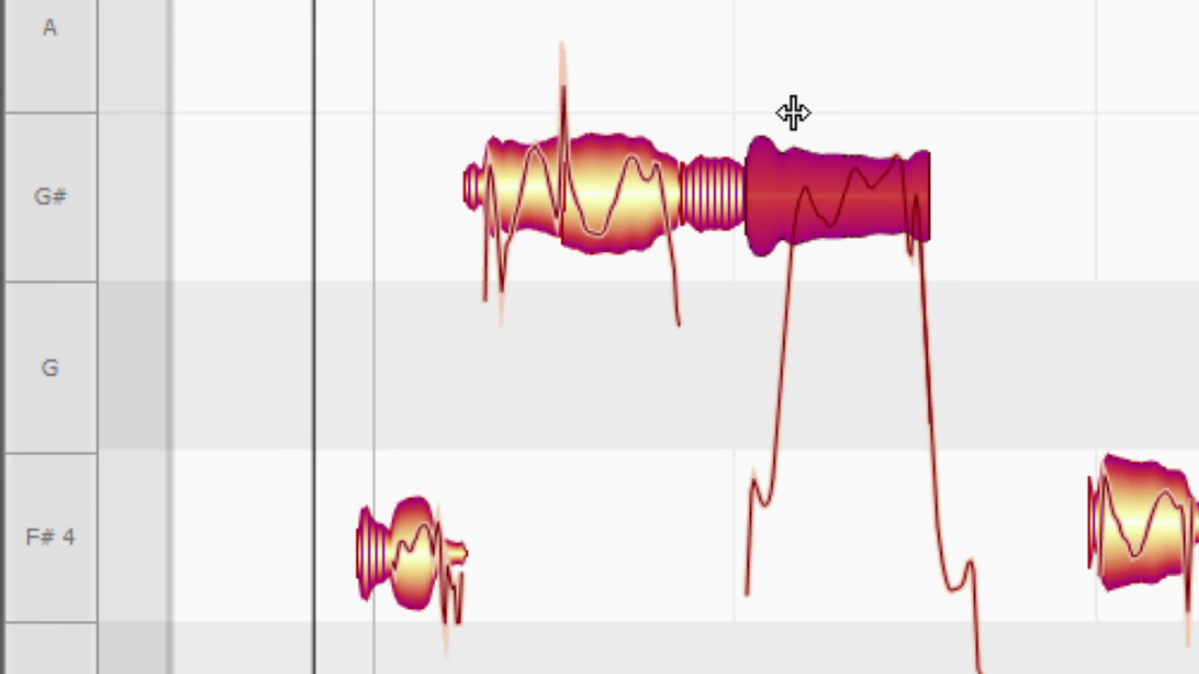
double_click(793, 113)
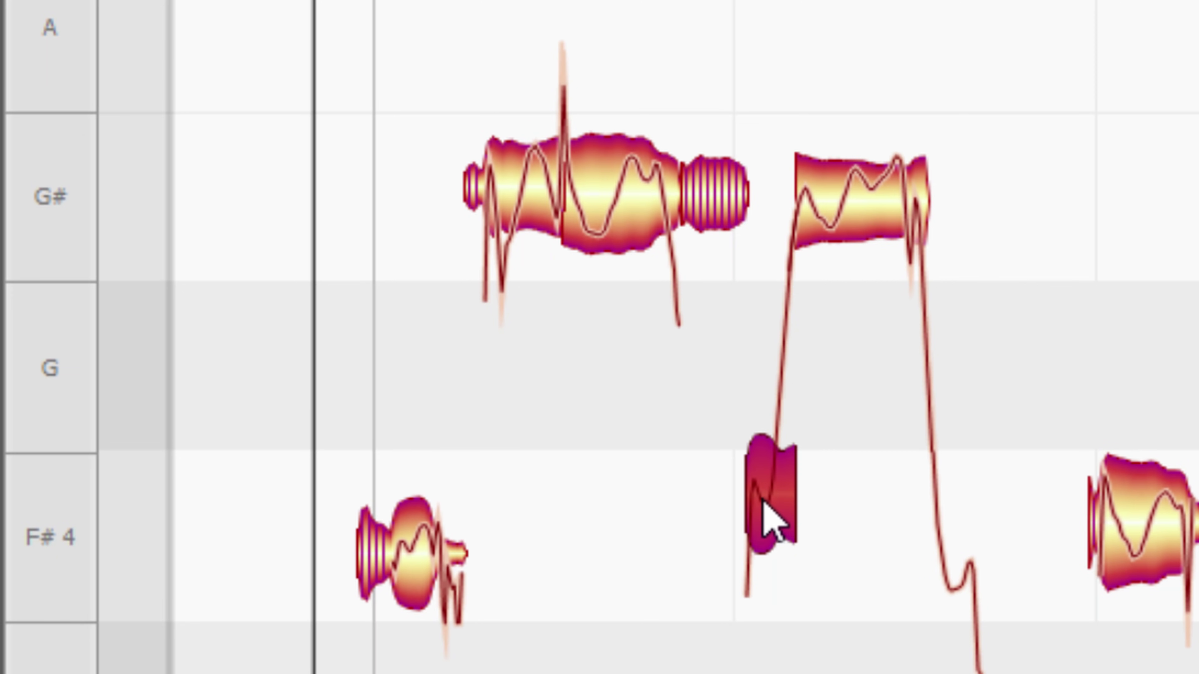
drag(771, 497, 768, 593)
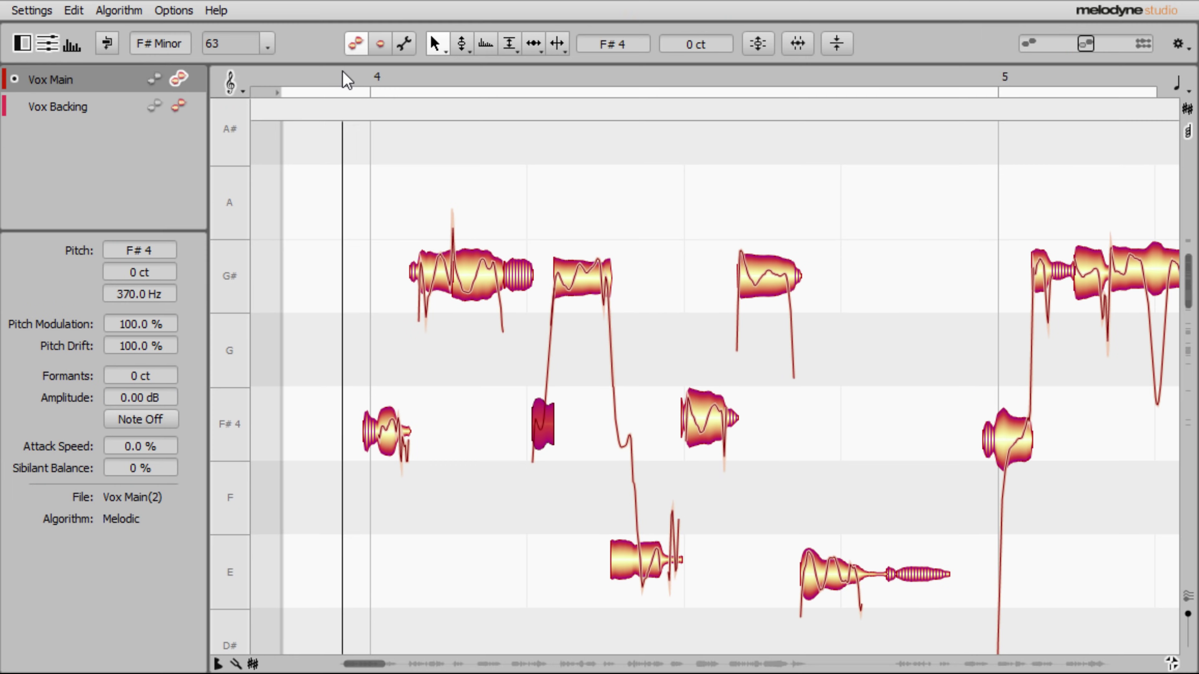
- Play bar 4 twice from just before its start to listen to the lowered F# 4 fragment
click(343, 73)
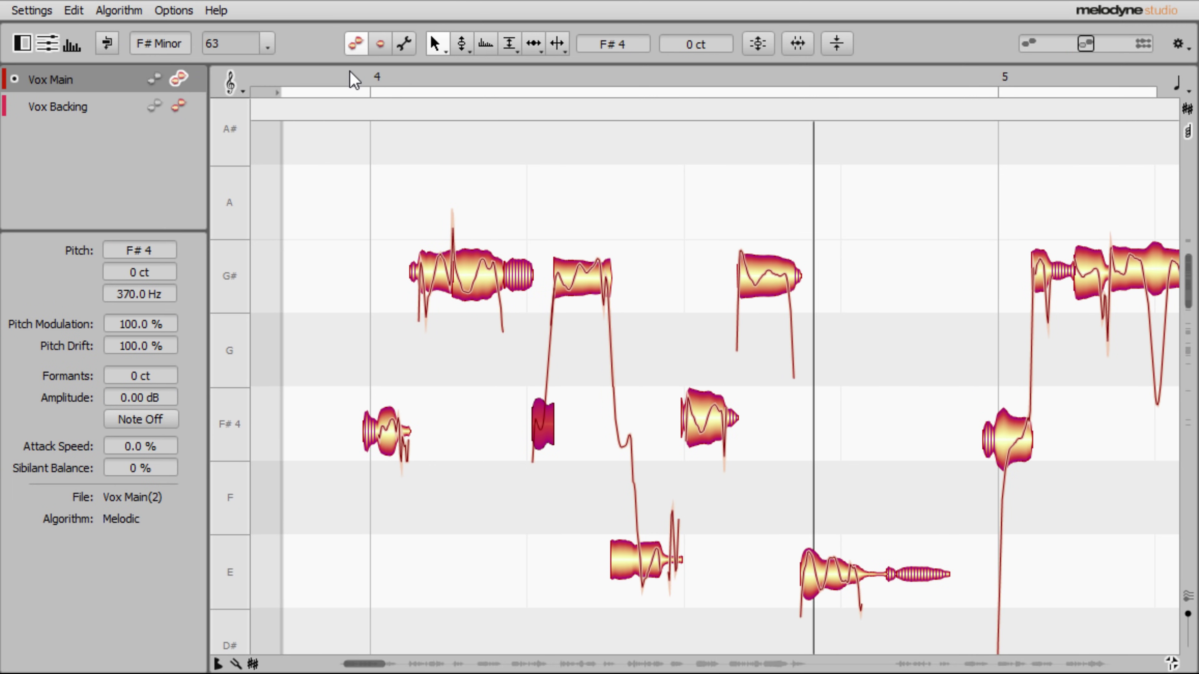
key(space)
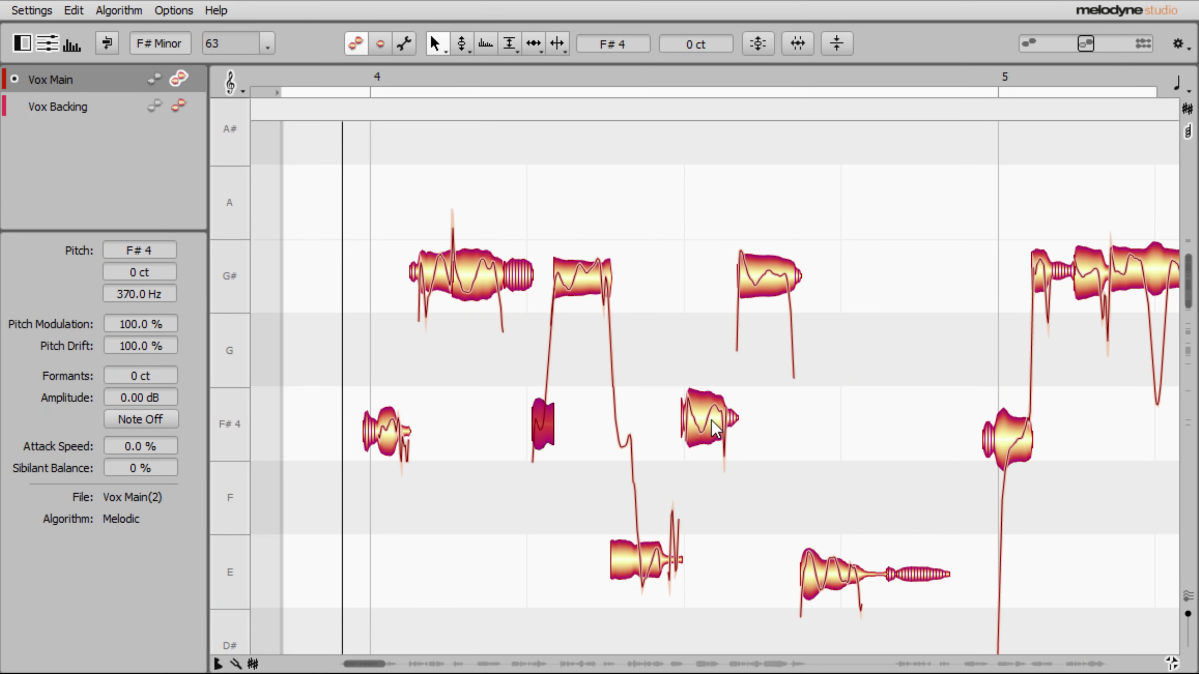
click(351, 88)
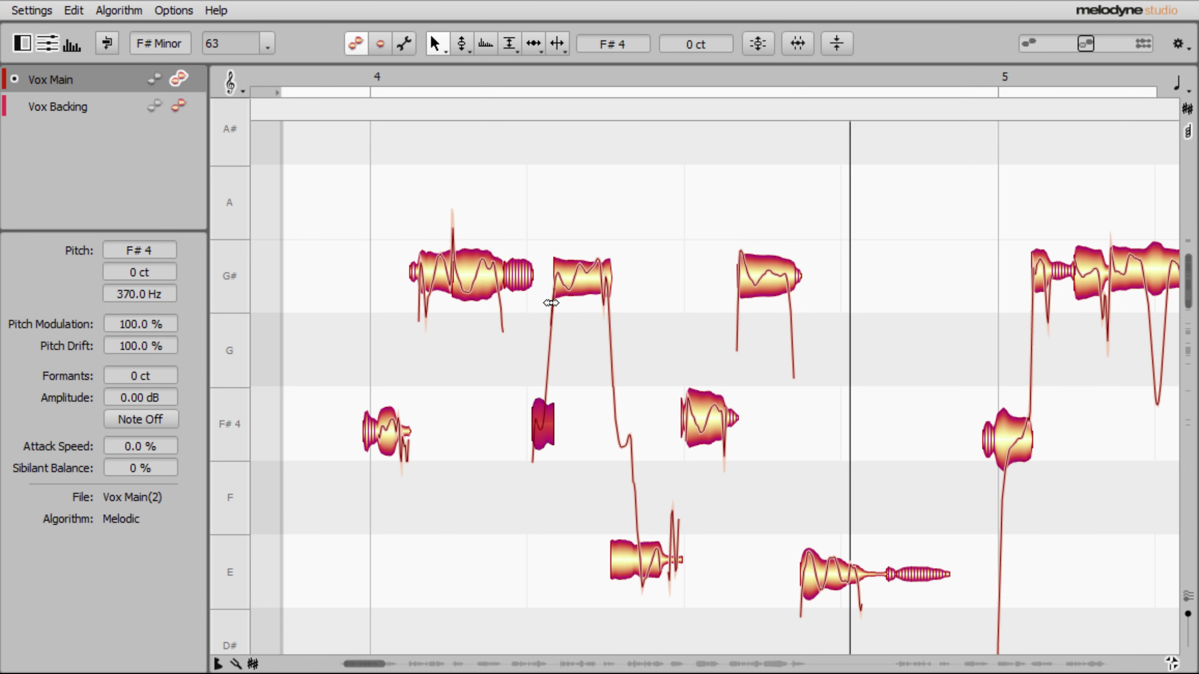
key(space)
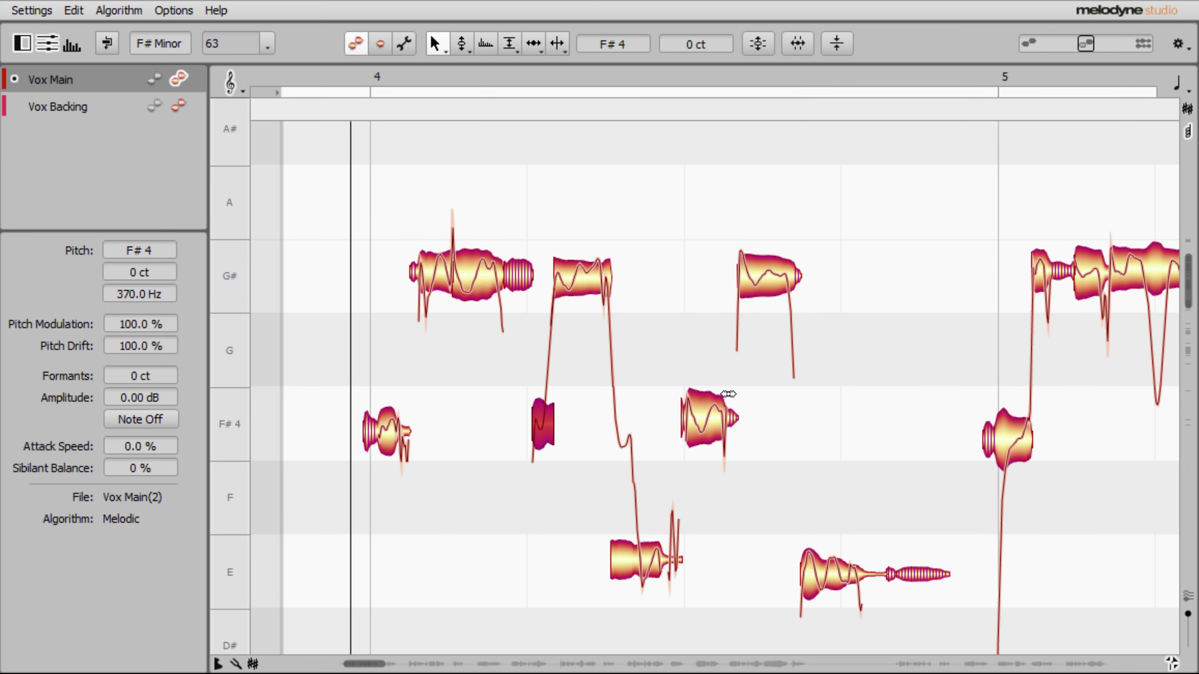
- Try lengthening the F# 4 note before the last G# 4 note in bar 4, and play the result
drag(731, 417, 753, 418)
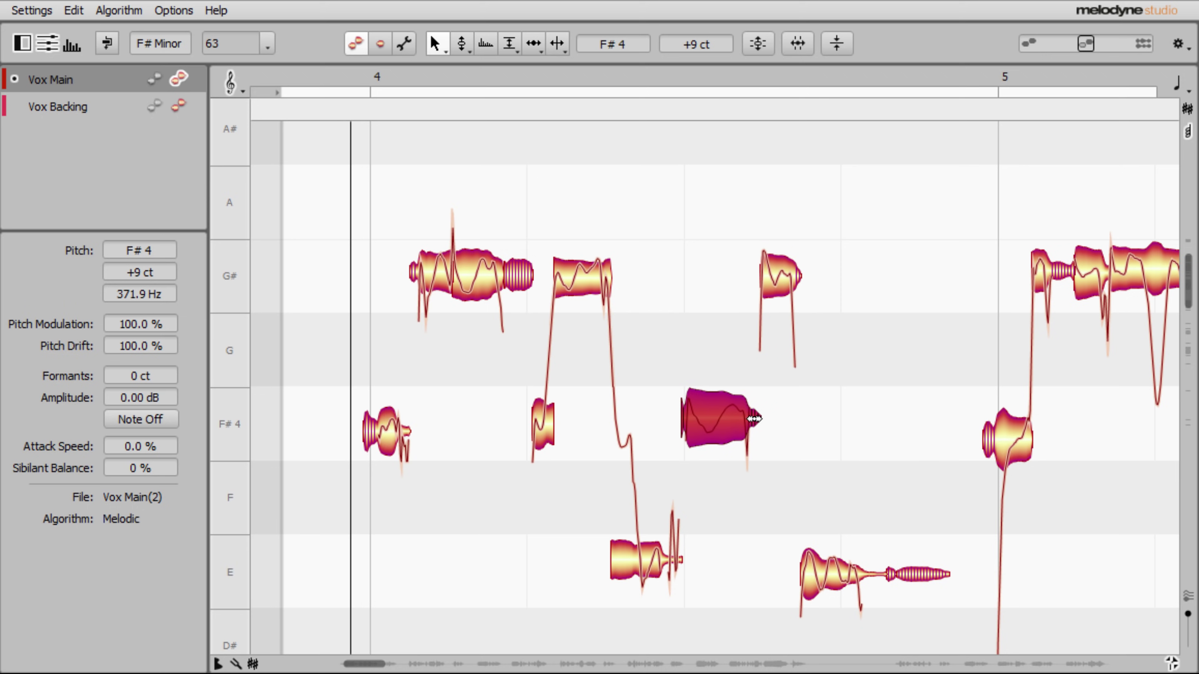
key(space)
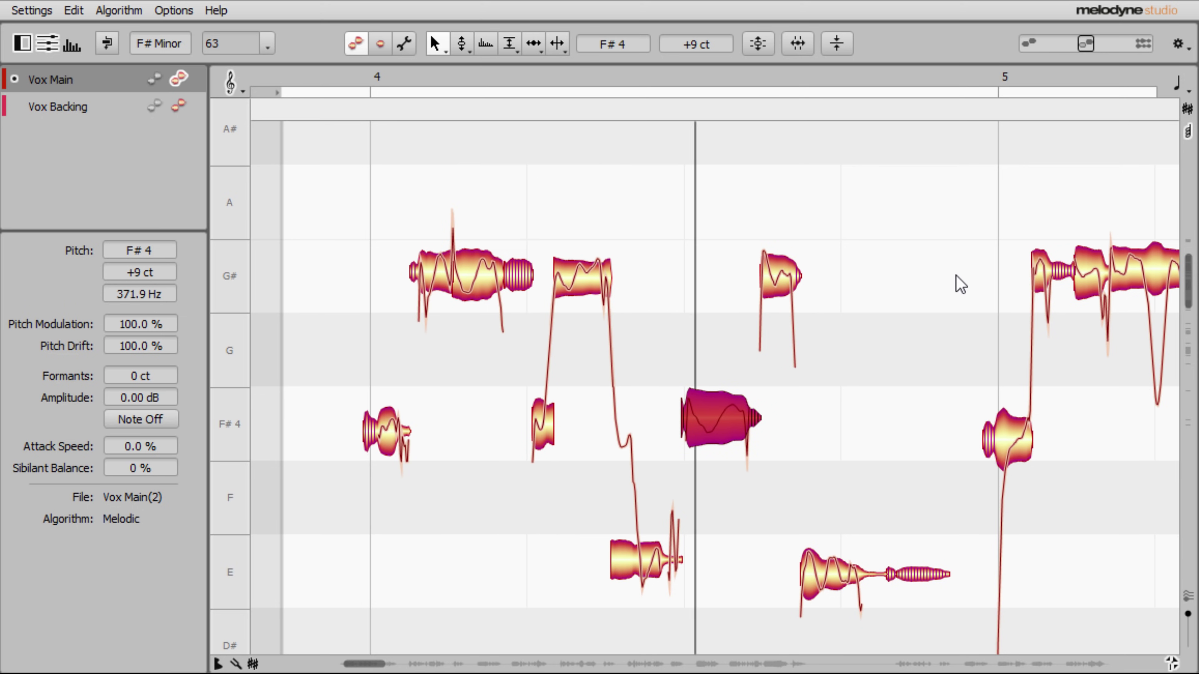
key(space)
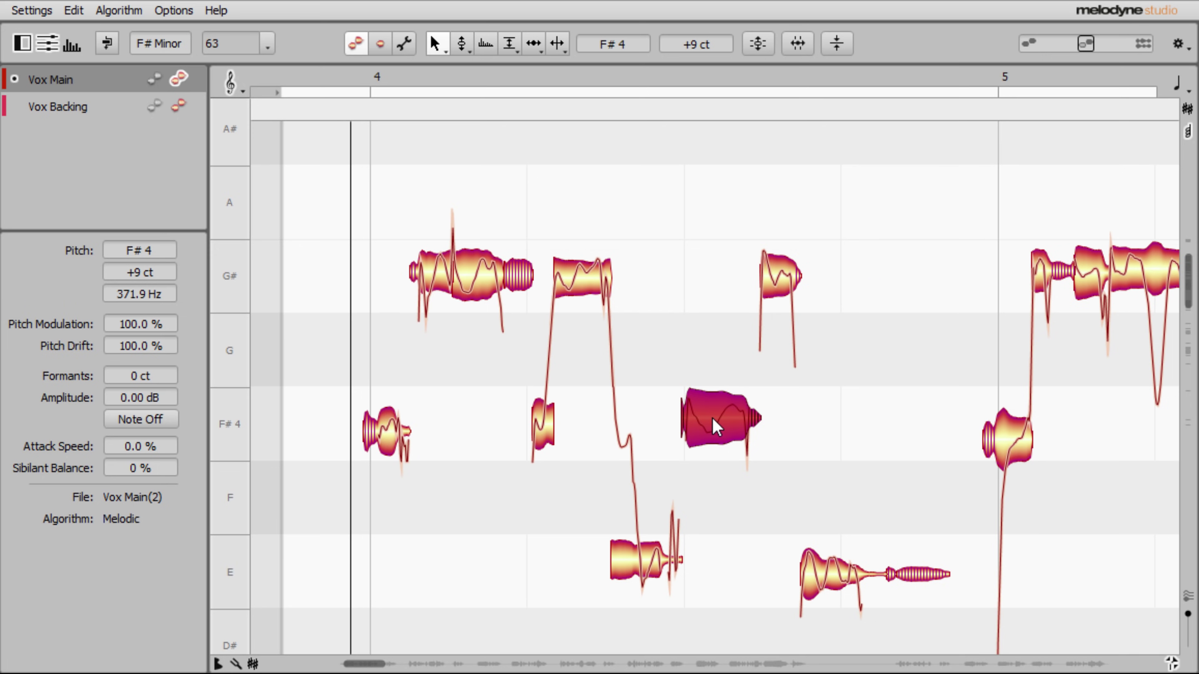
- Try moving the lengthened F# 4 note to 0 ct and splitting it near its start with a shifted split point
drag(716, 417, 715, 421)
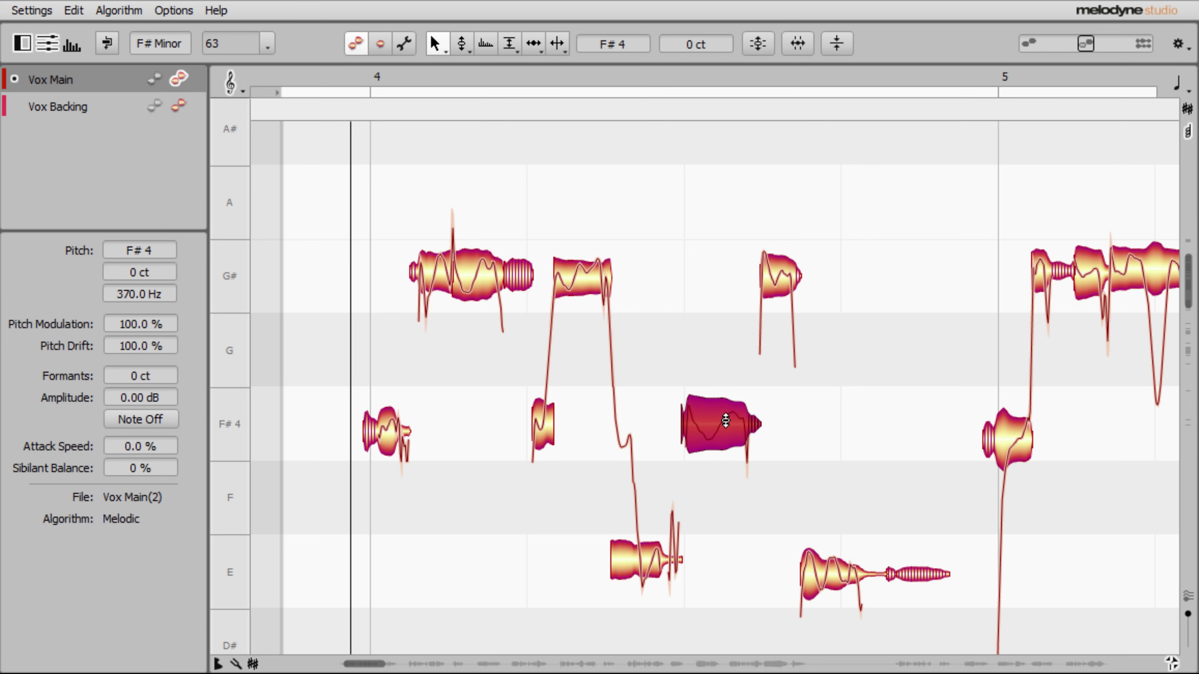
double_click(703, 388)
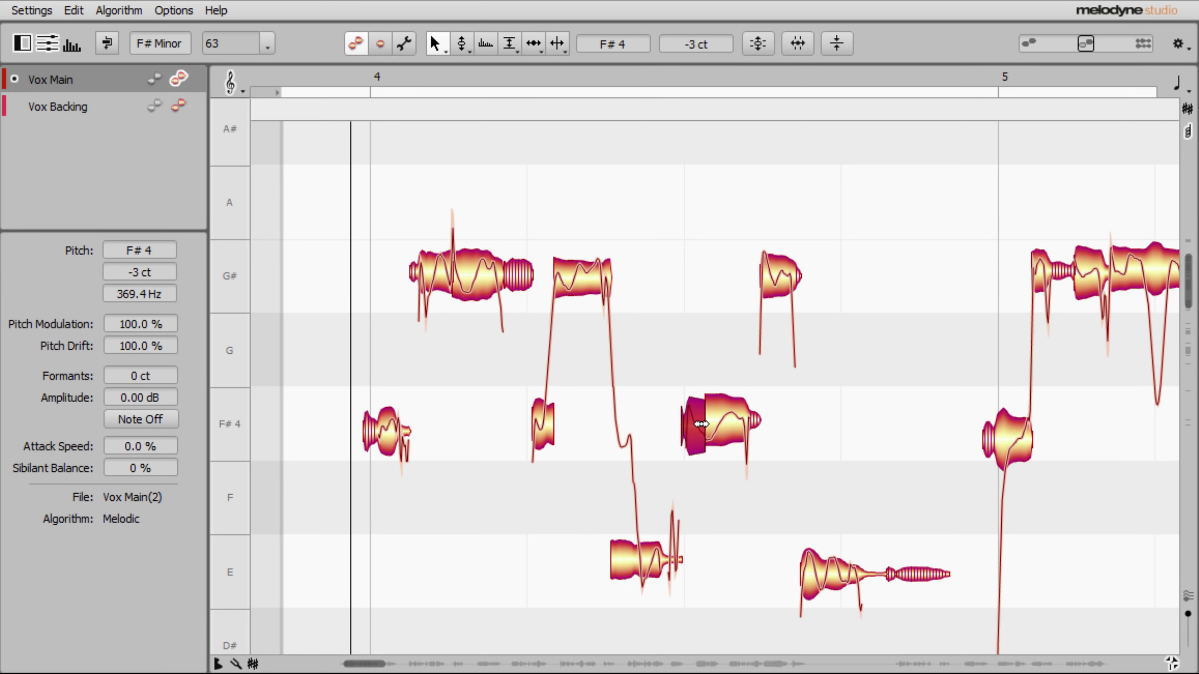
click(715, 425)
mouse_move(714, 425)
mouse_down()
mouse_move(694, 425)
mouse_move(722, 425)
mouse_move(708, 425)
mouse_up()
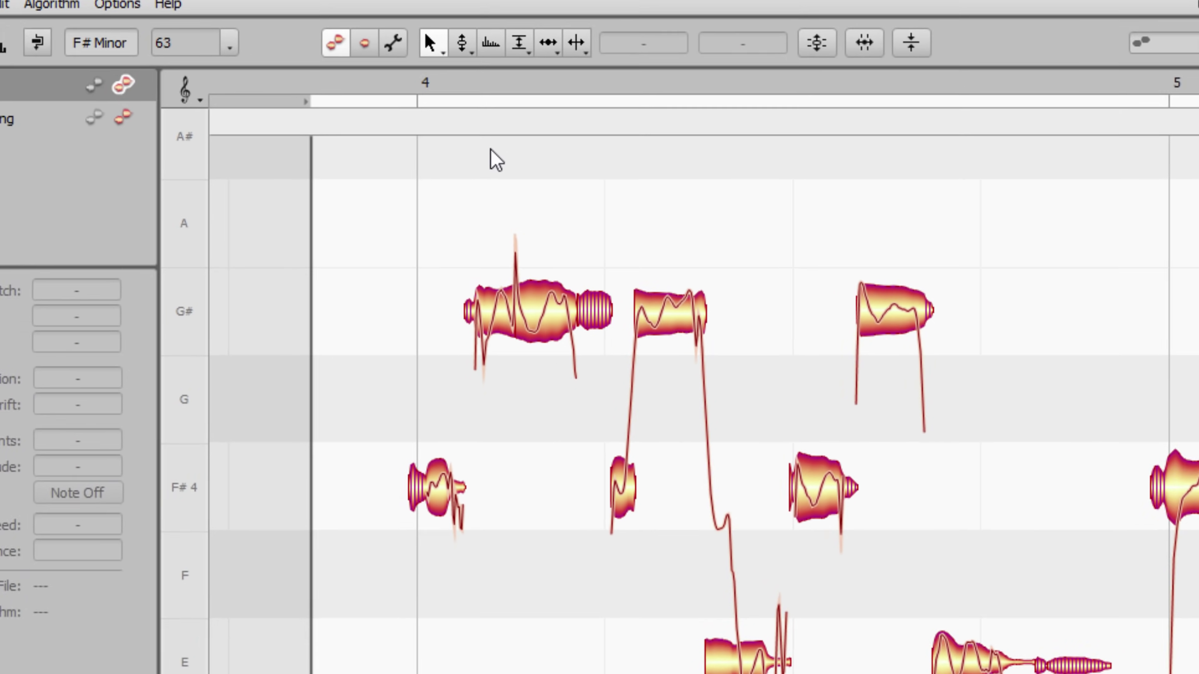
- Switch between the Pitch, Pitch Drift and Pitch Modulation tools, finishing on the Pitch Tool
key(F2)
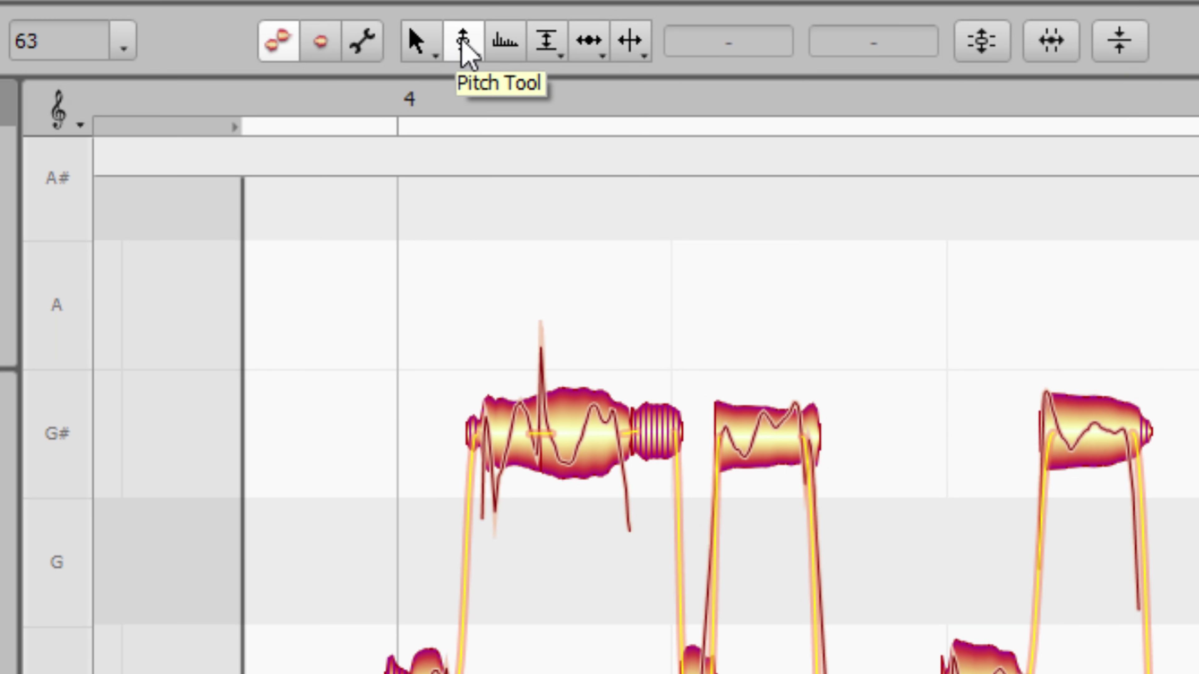
click(466, 44)
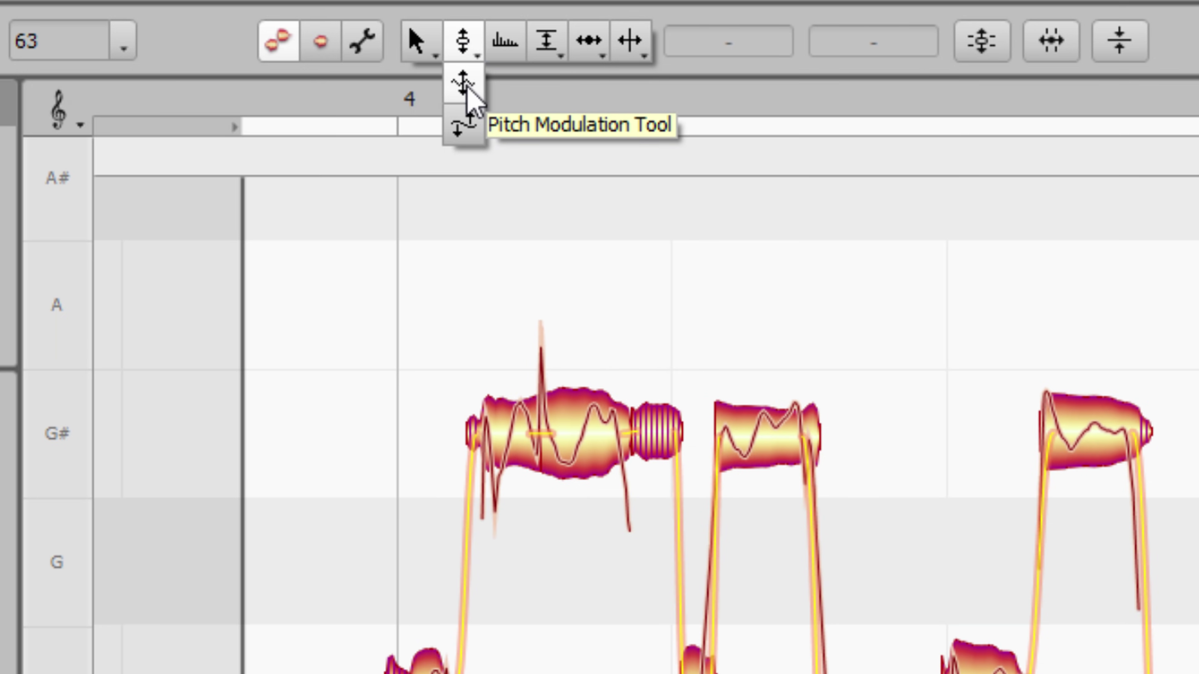
click(470, 127)
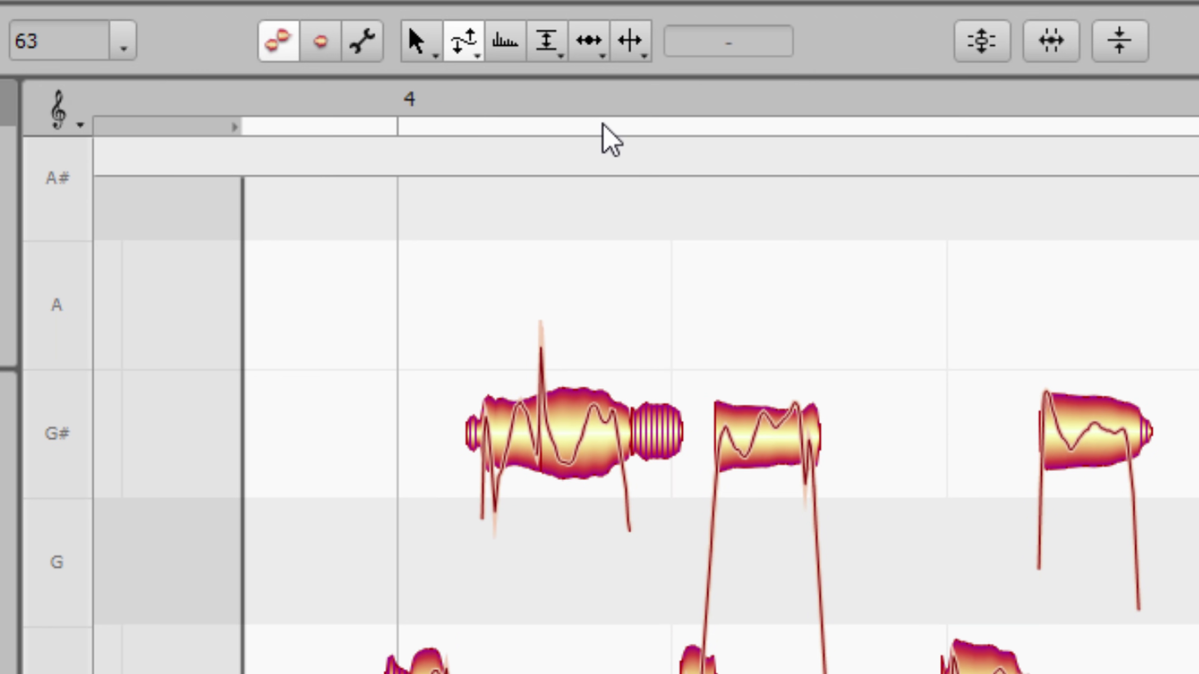
key(F2)
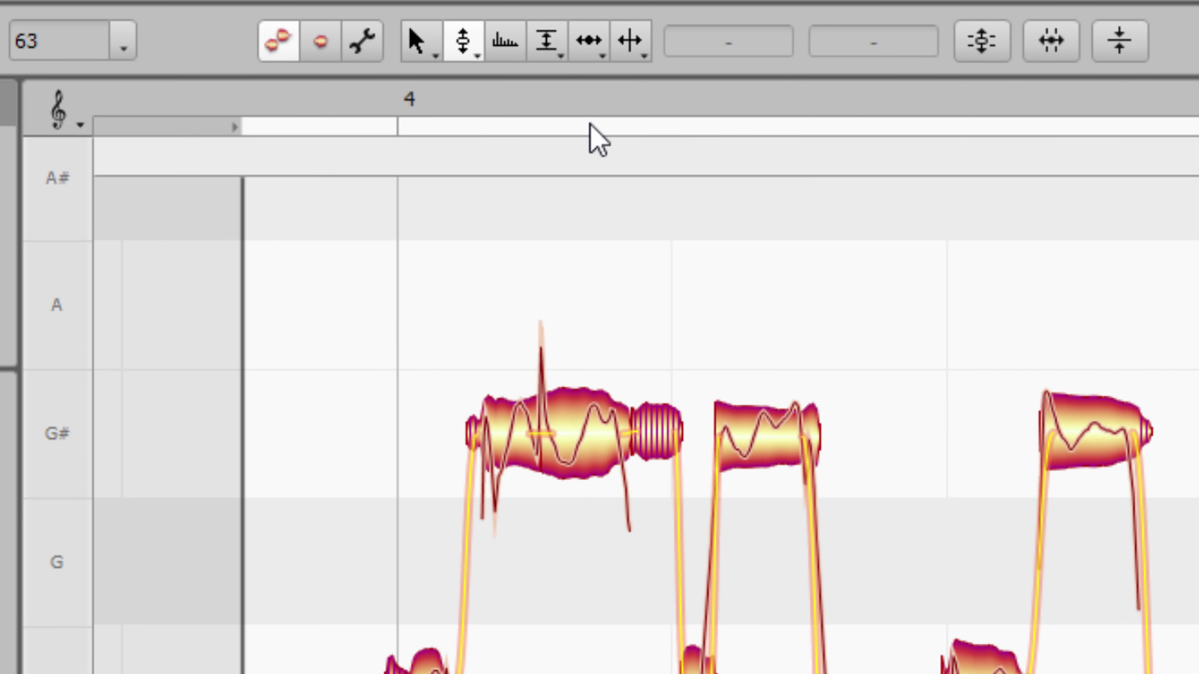
key(F2)
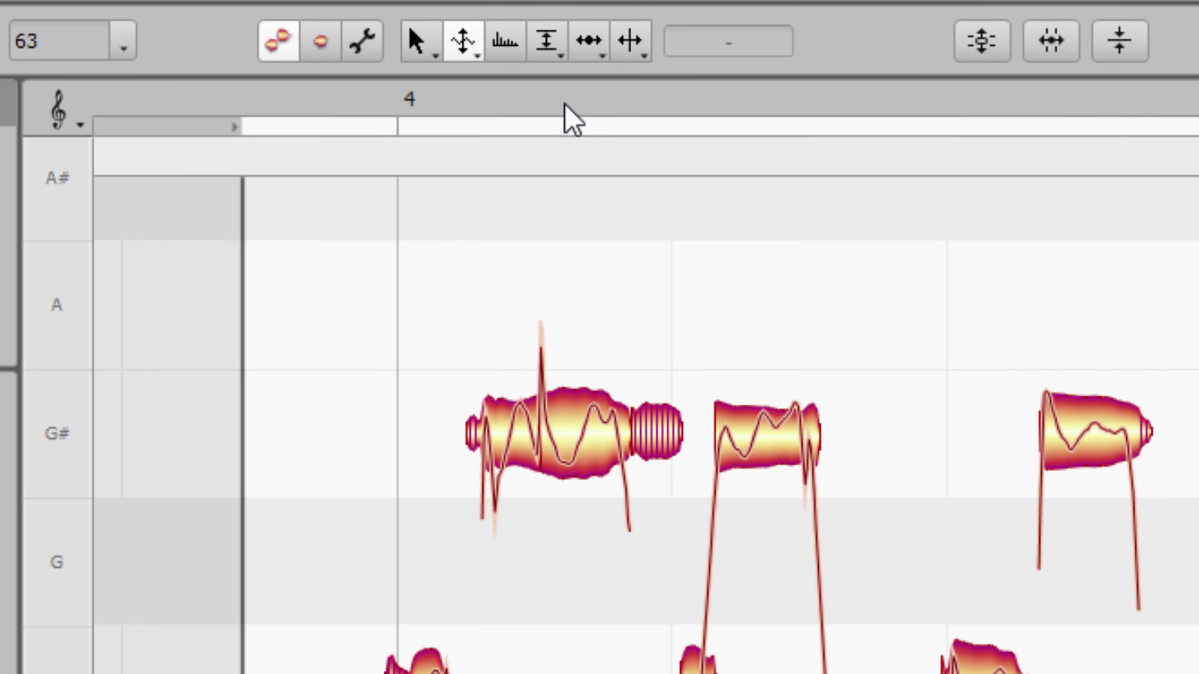
key(F2)
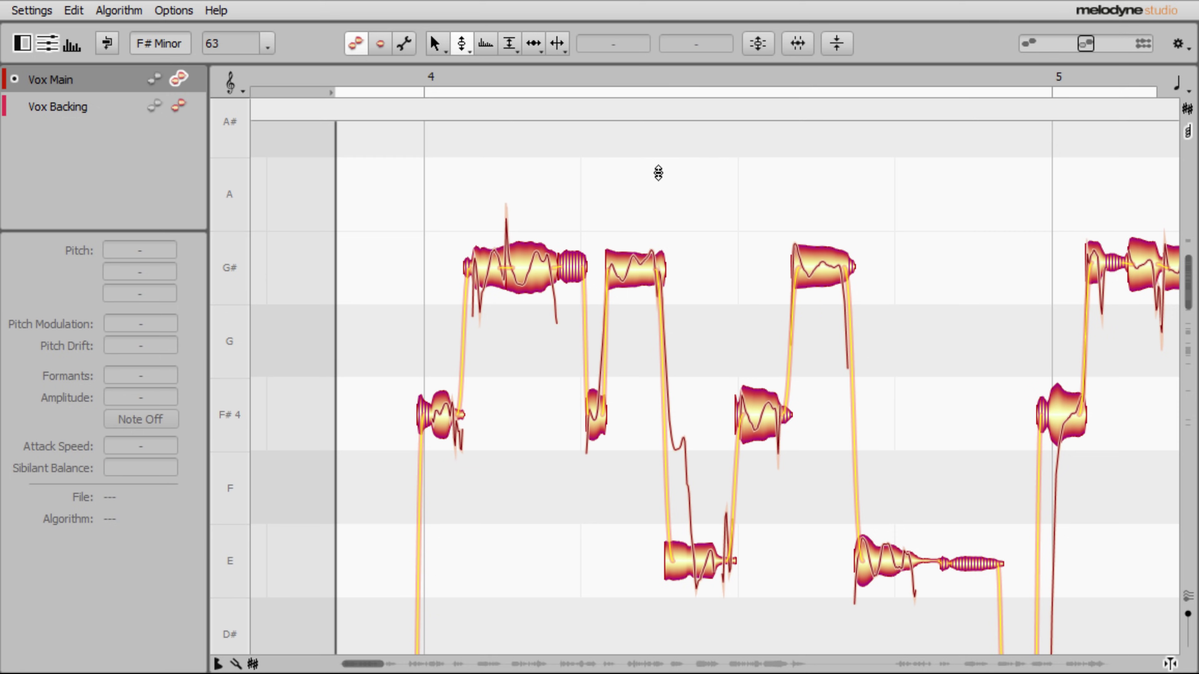
key(F1)
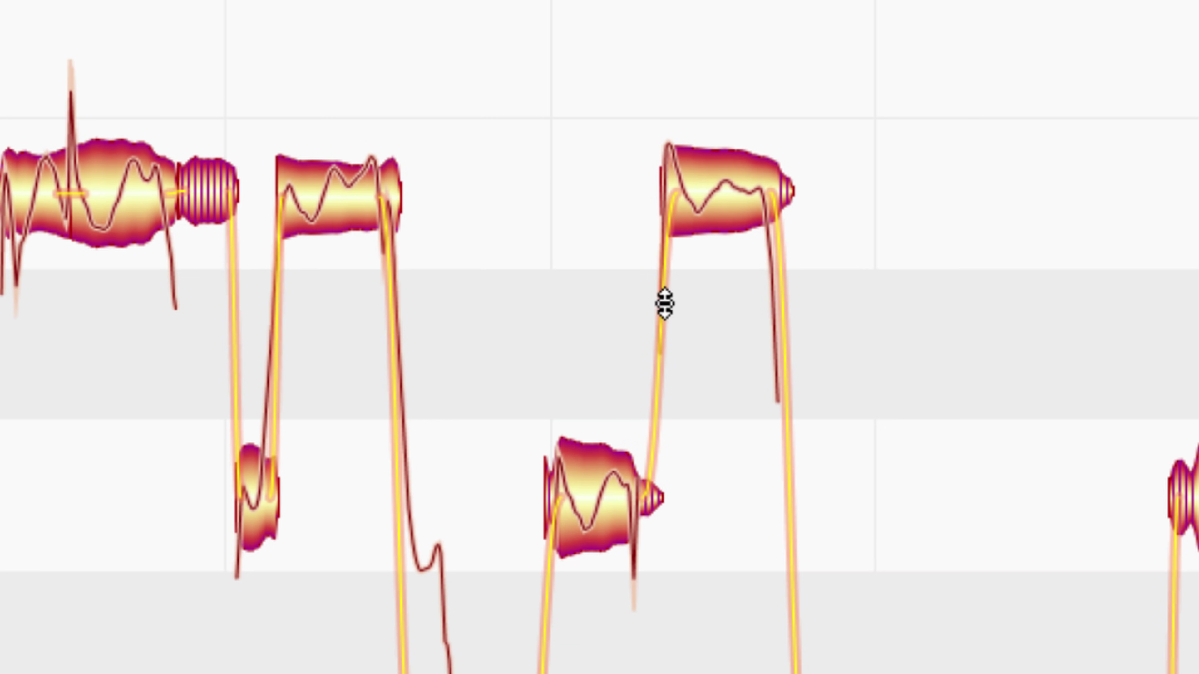
- Soften the pitch transition from the F# 4 note to the last G# 4 note in bar 4, and play it back
click(642, 498)
drag(640, 495, 634, 430)
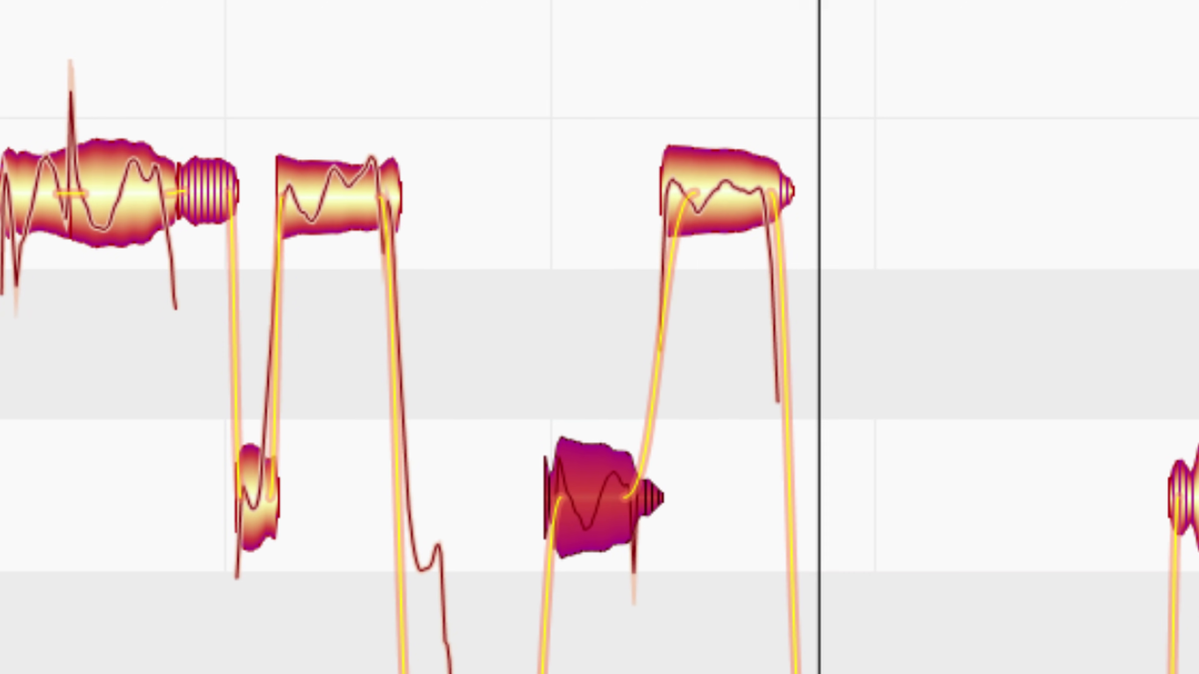
key(space)
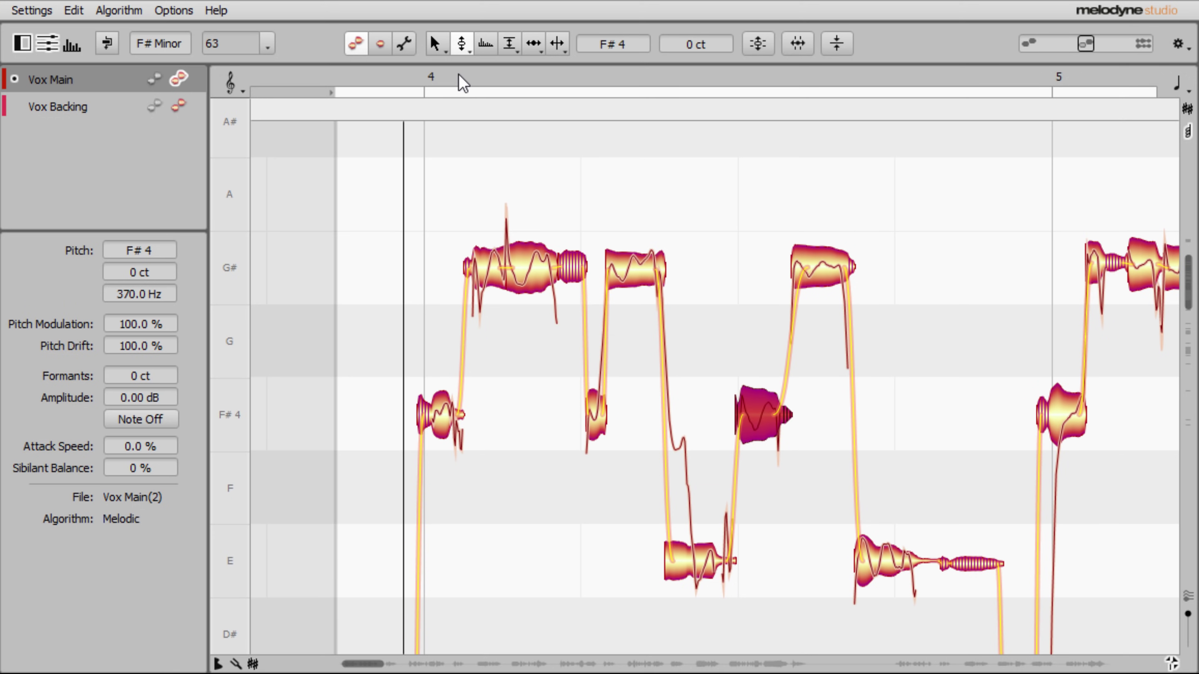
- Flatten the last G# 4 note in bar 4 with the Pitch Modulation Tool, play it back, and set its modulation to 59%
key(F2)
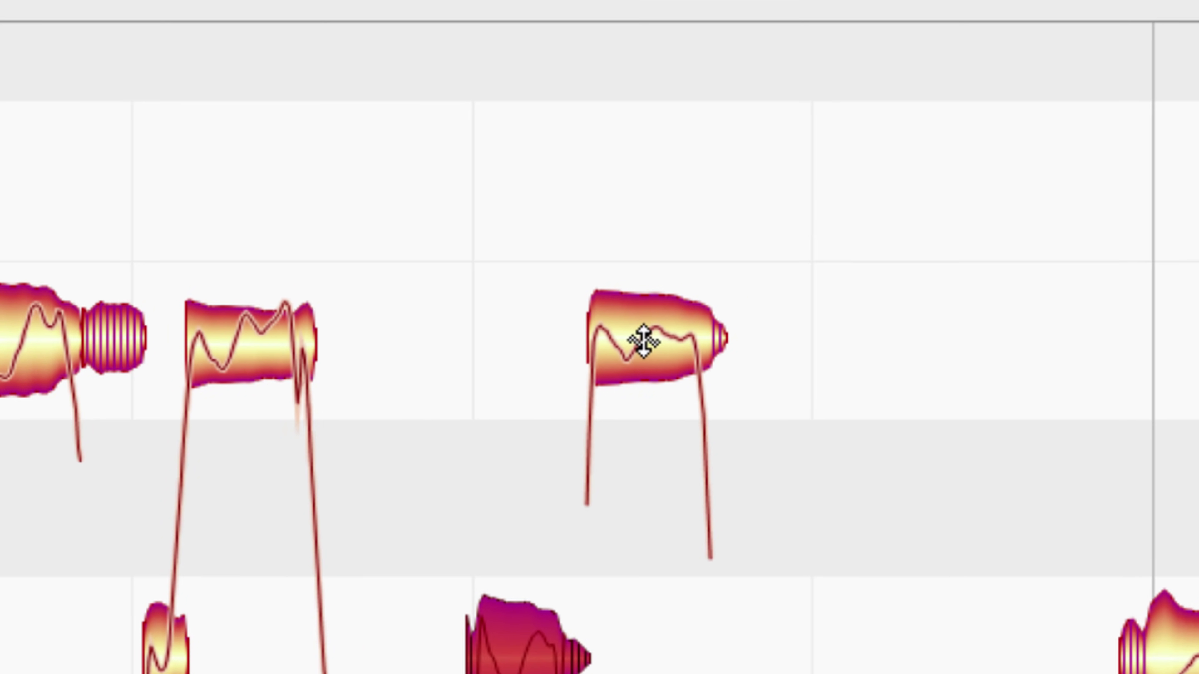
click(823, 266)
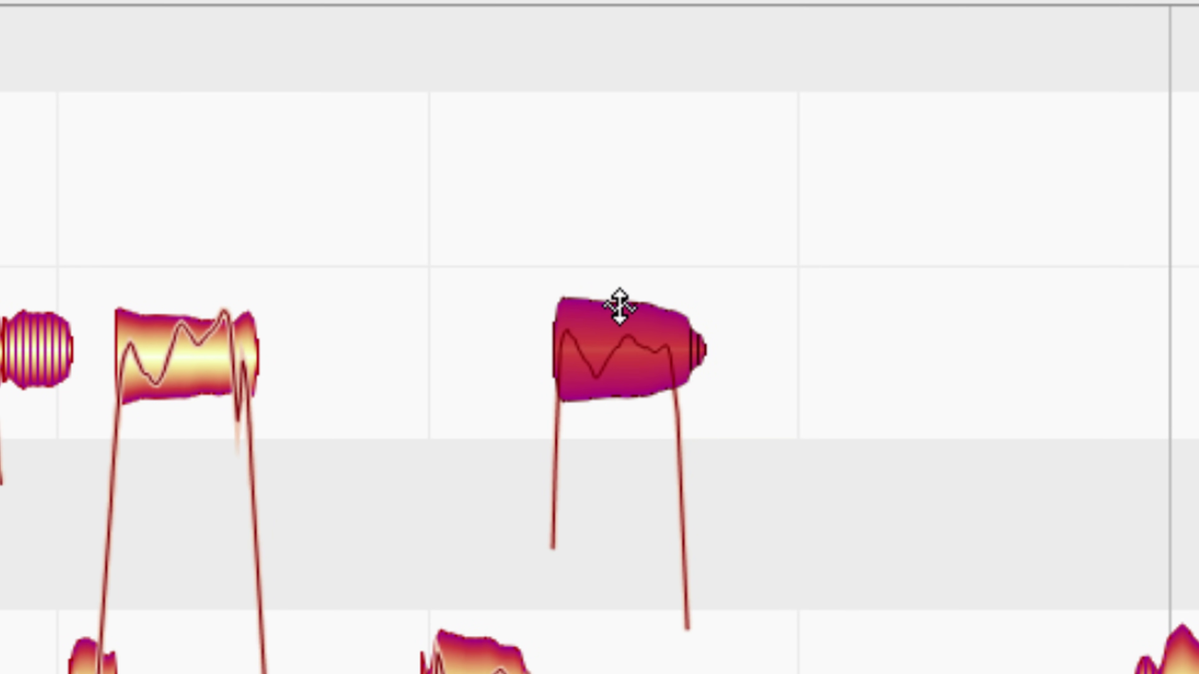
drag(627, 321, 605, 535)
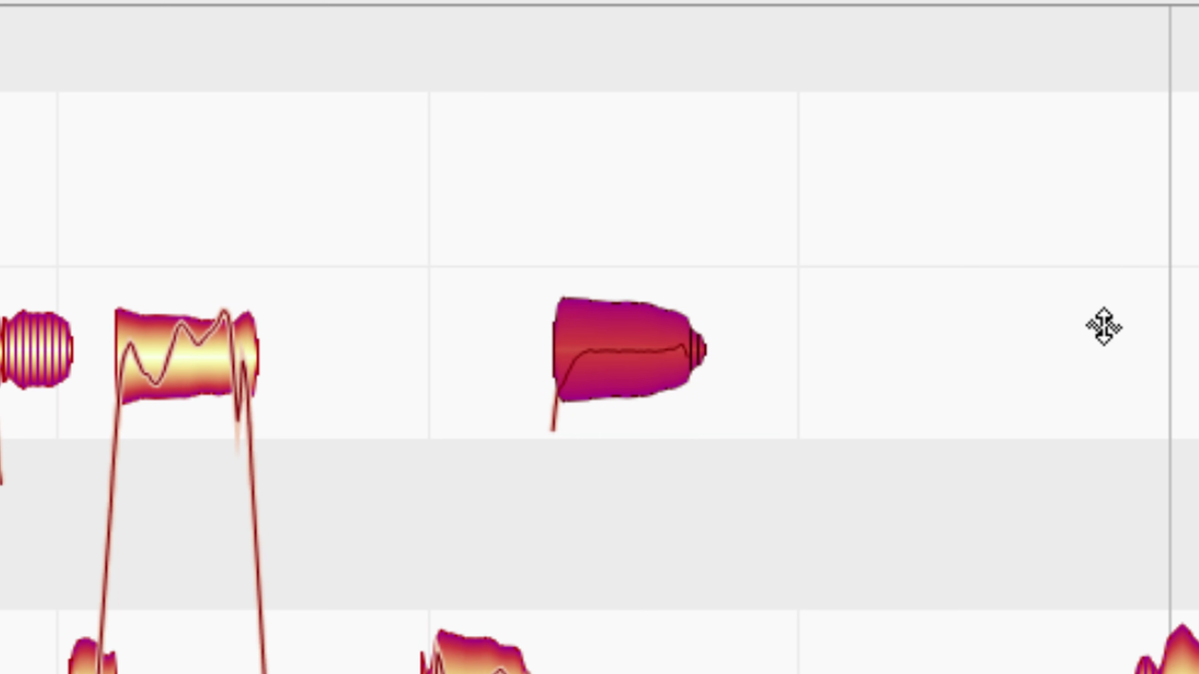
key(space)
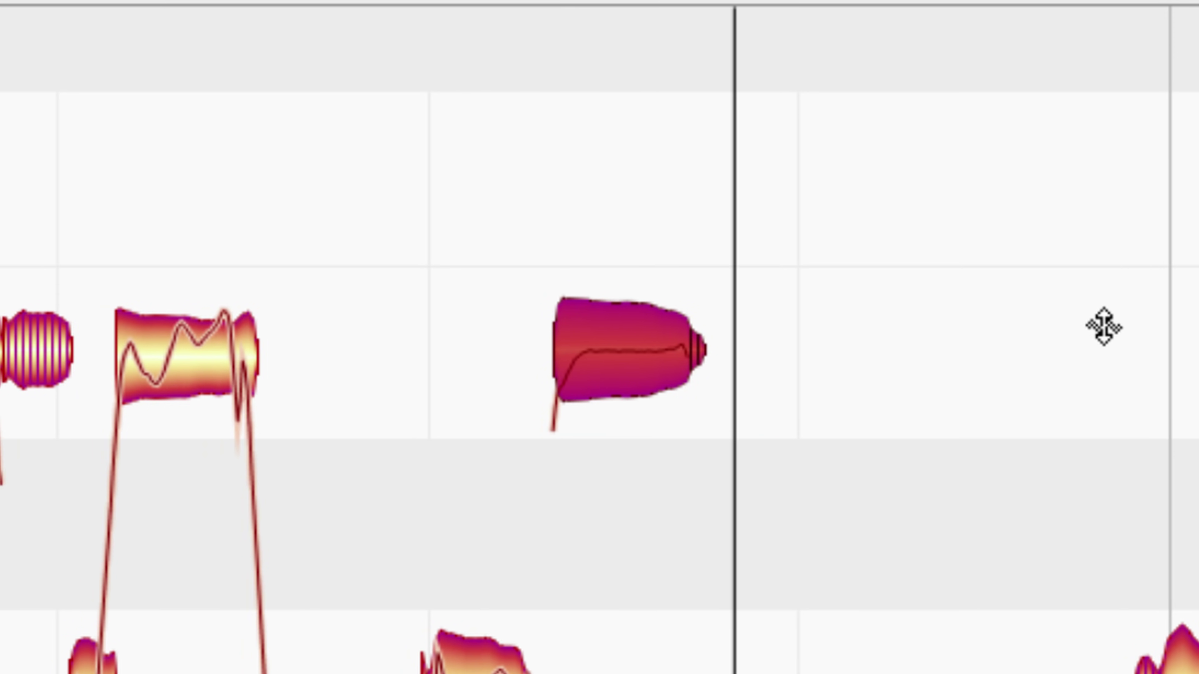
key(space)
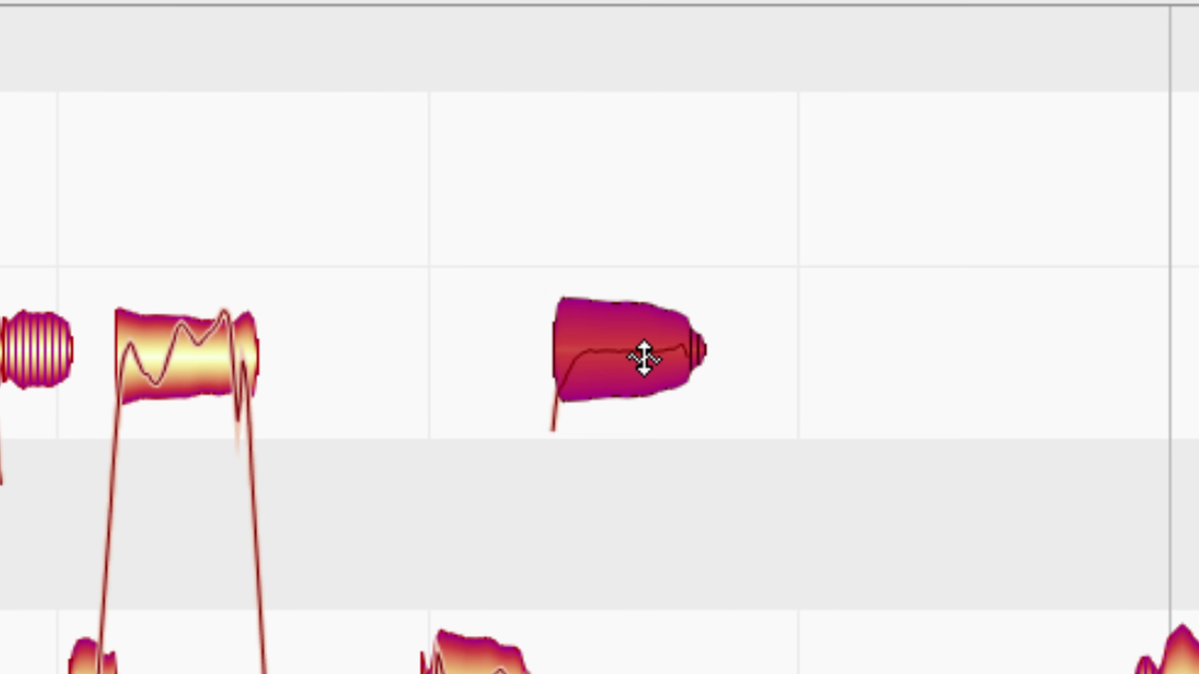
drag(644, 357, 642, 208)
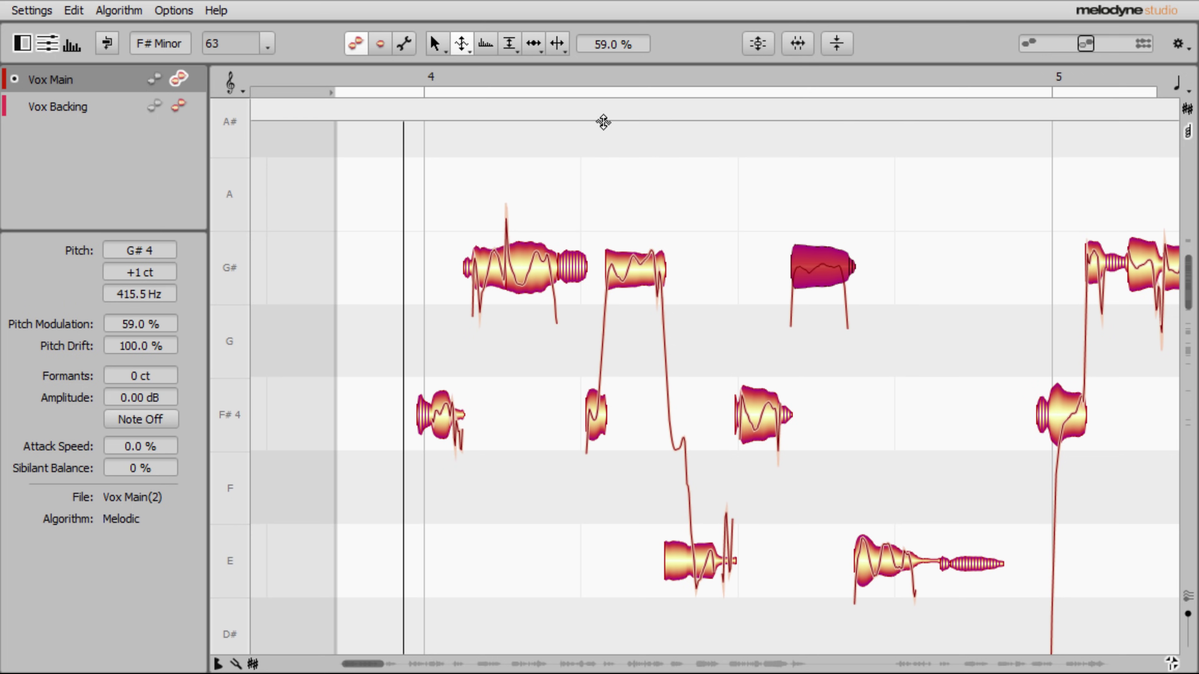
- Adjust the pitch drift of the first E note in bar 4 with the Pitch Drift Tool
key(F2)
drag(701, 567, 693, 477)
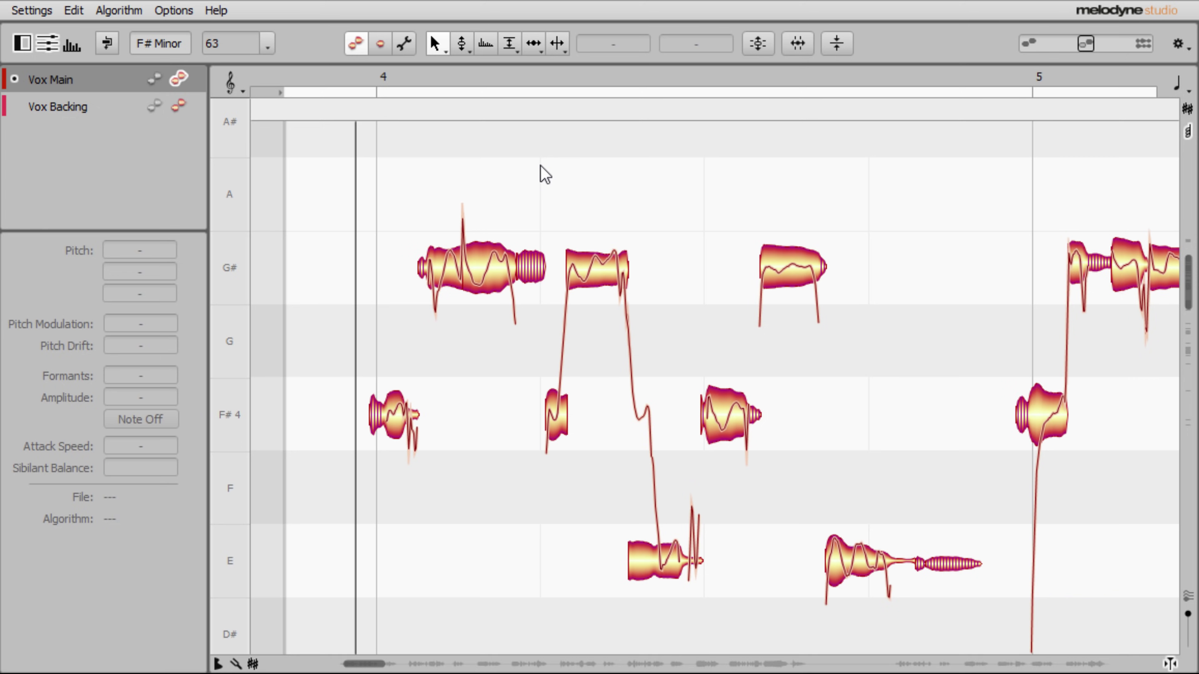
- Switch from the Amplitude Tool to the Fade Tool after reviewing the available amplitude tools
key(F4)
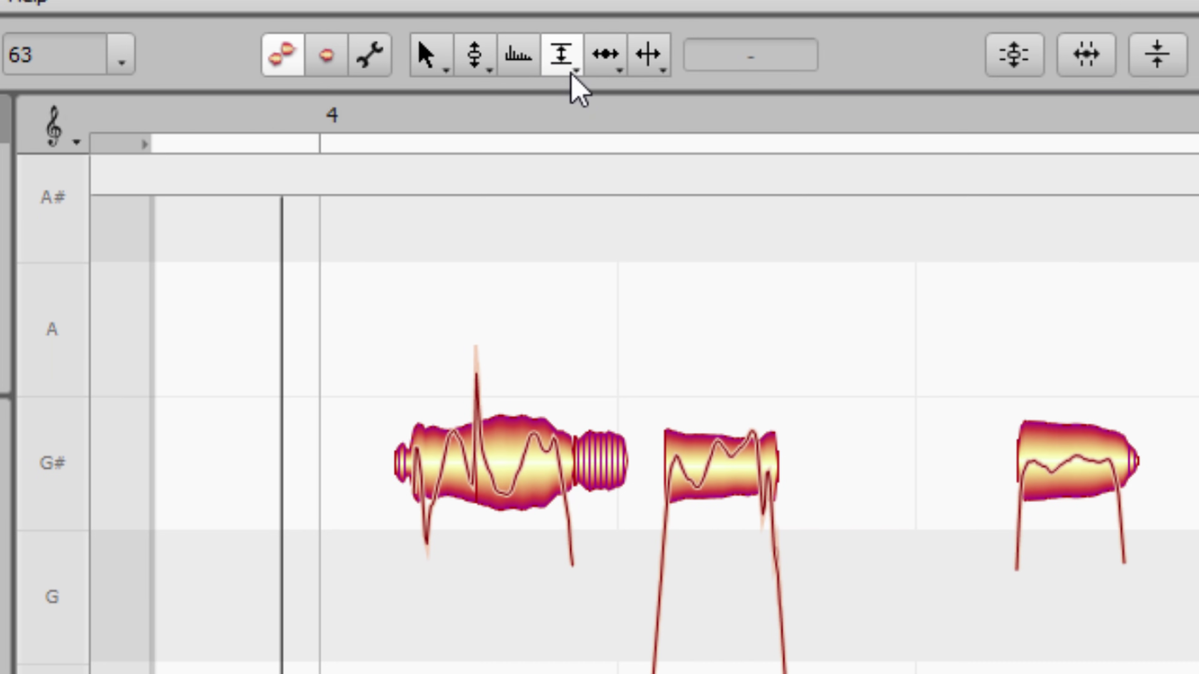
click(565, 66)
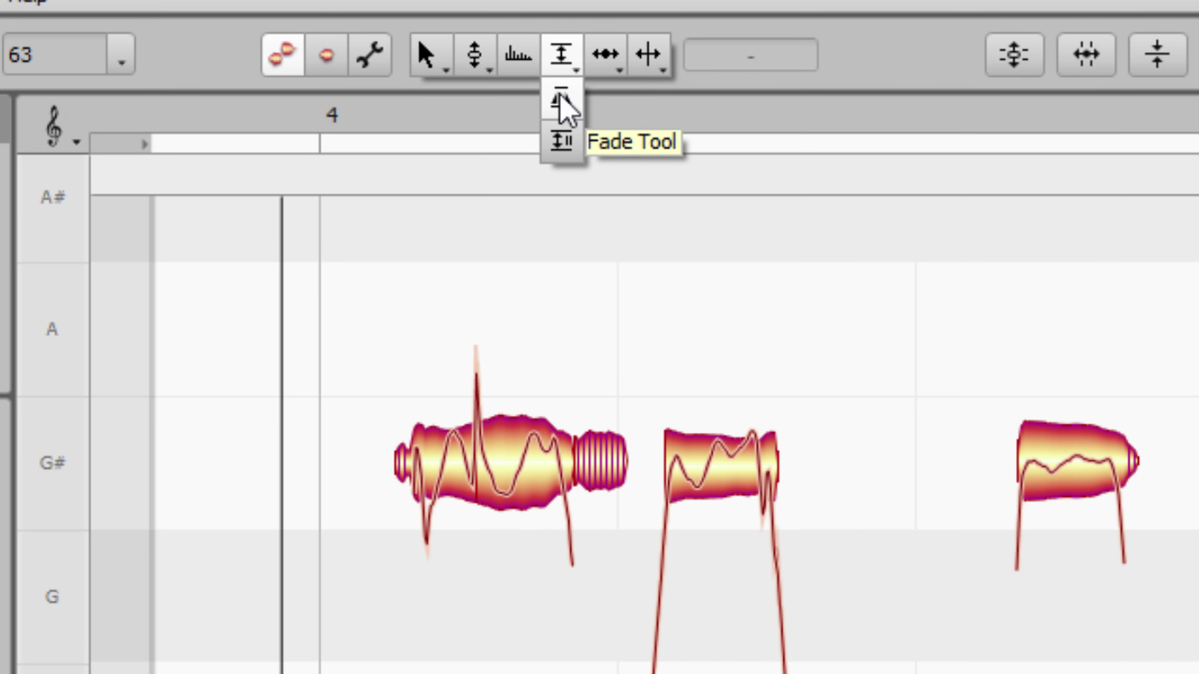
click(565, 105)
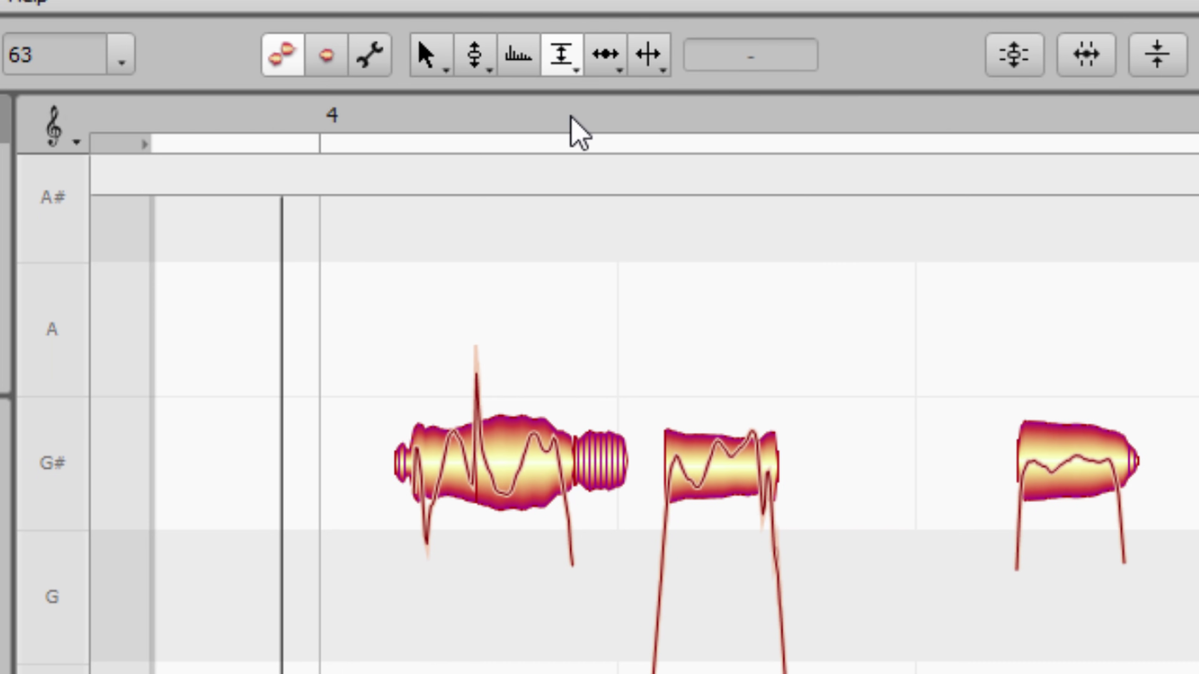
key(F4)
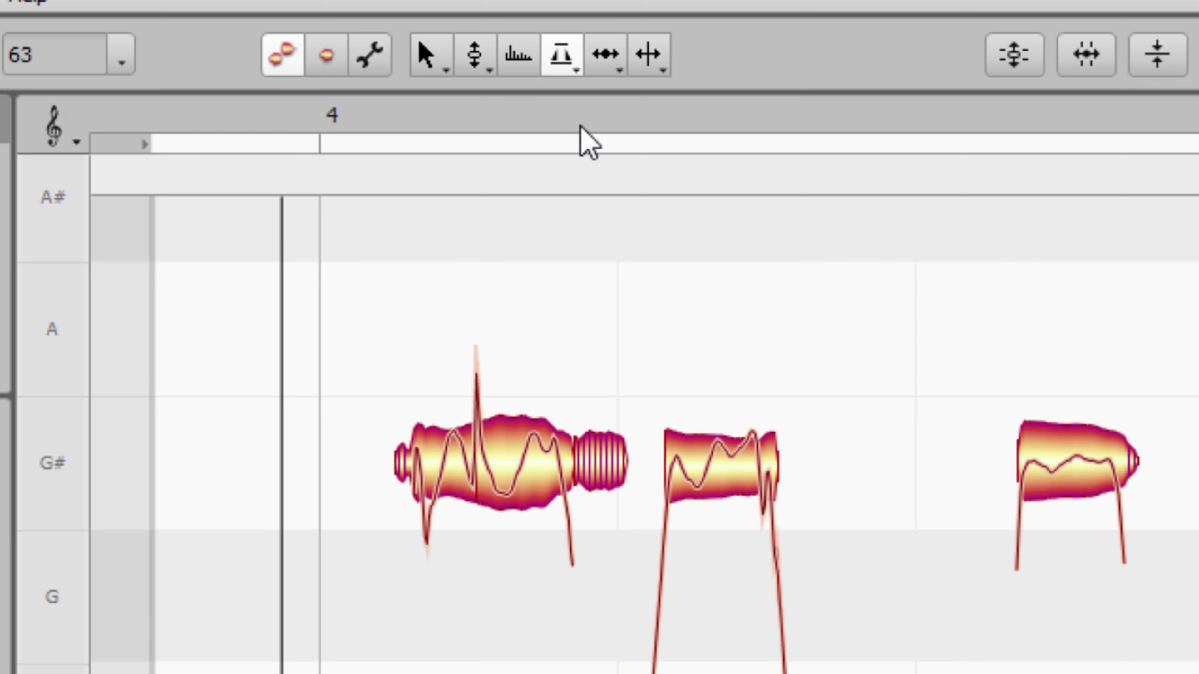
- Set the last G# 4 note in bar 4 to -14.52 dB amplitude and the second G# 4 note to +10.68 dB, and play them back
key(F4)
key(F4)
key(F4)
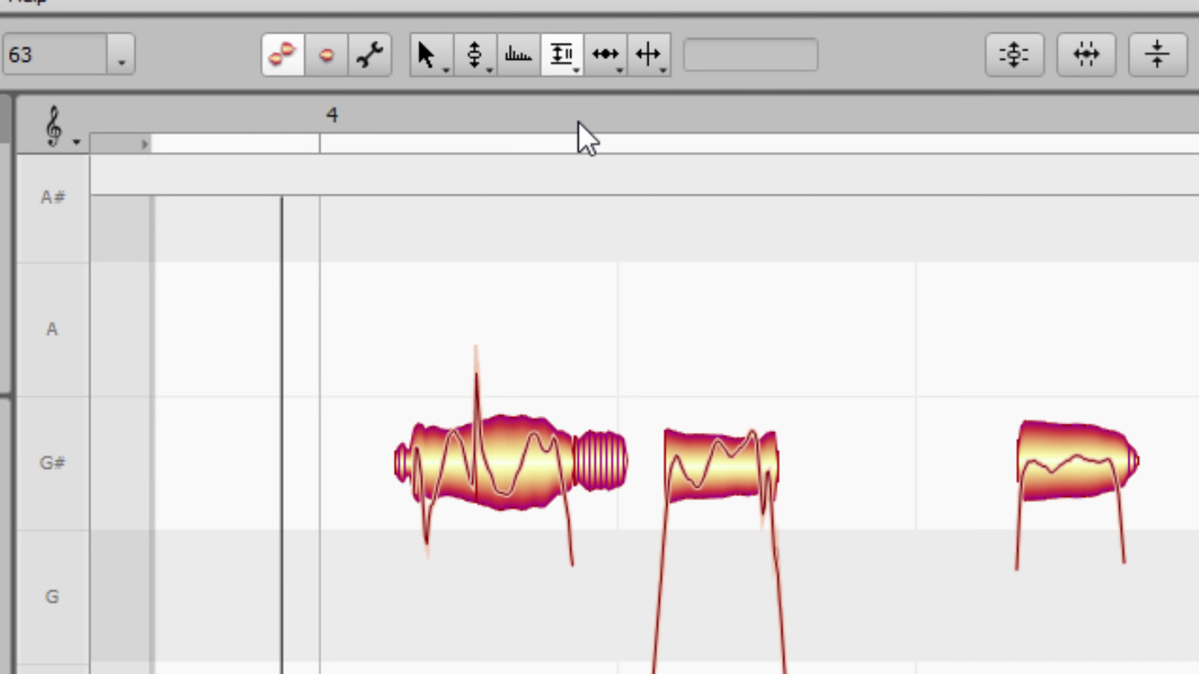
click(560, 57)
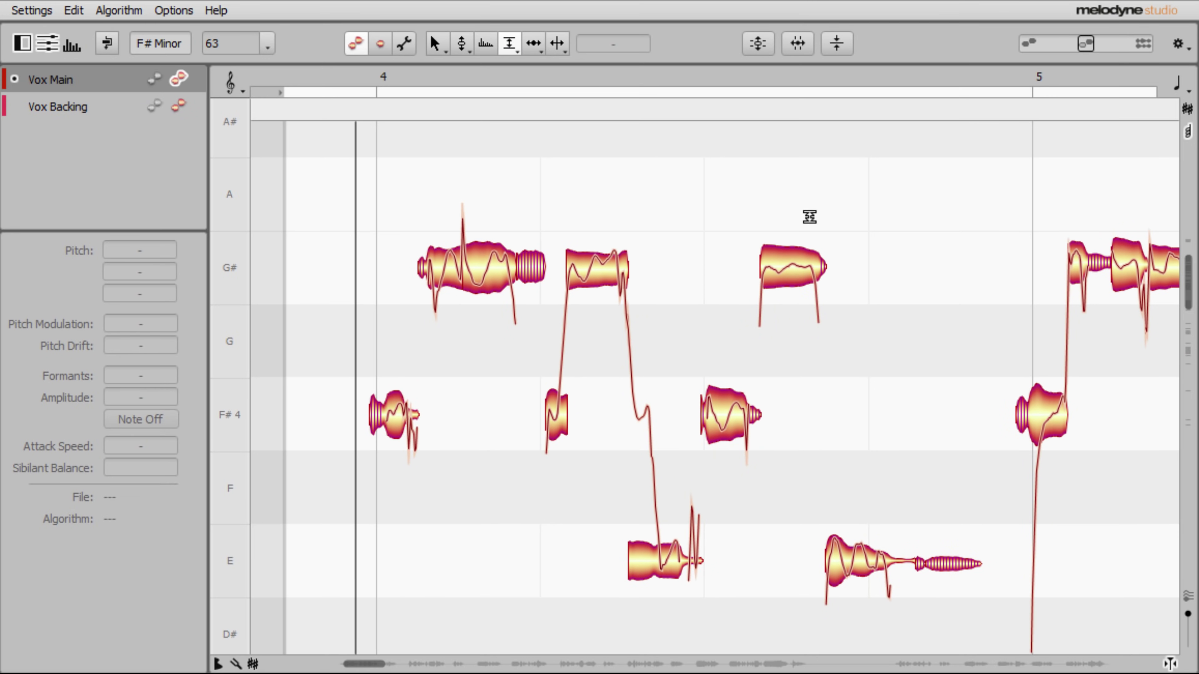
drag(791, 270, 791, 396)
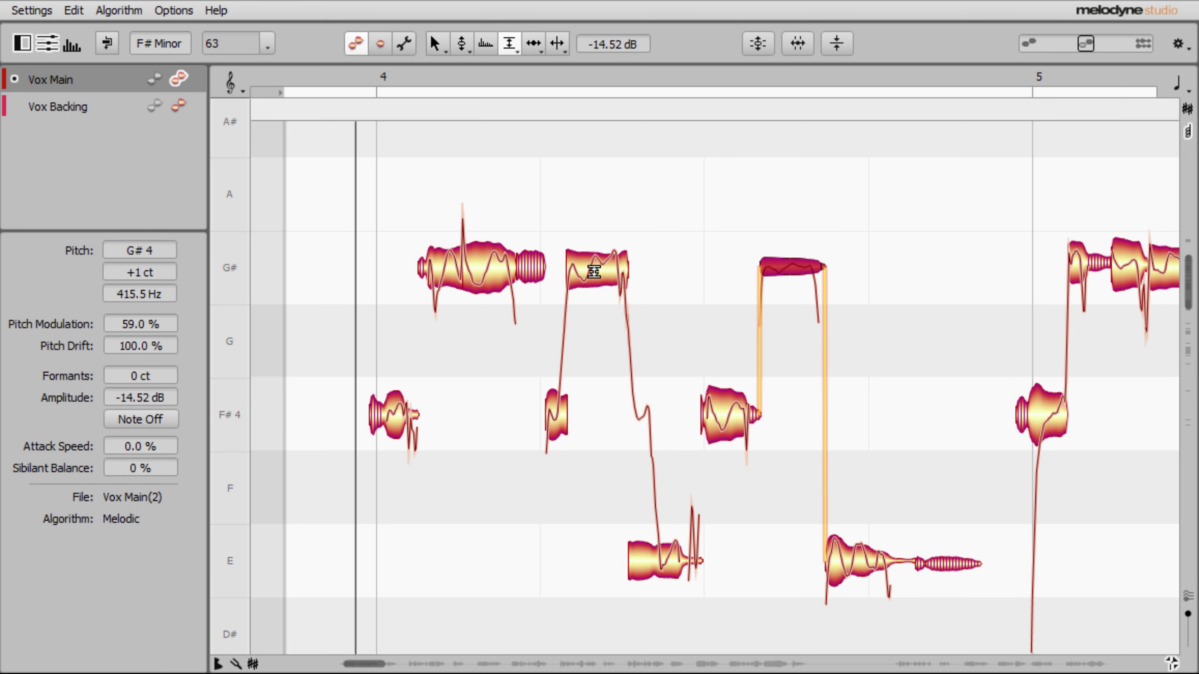
drag(595, 272, 592, 180)
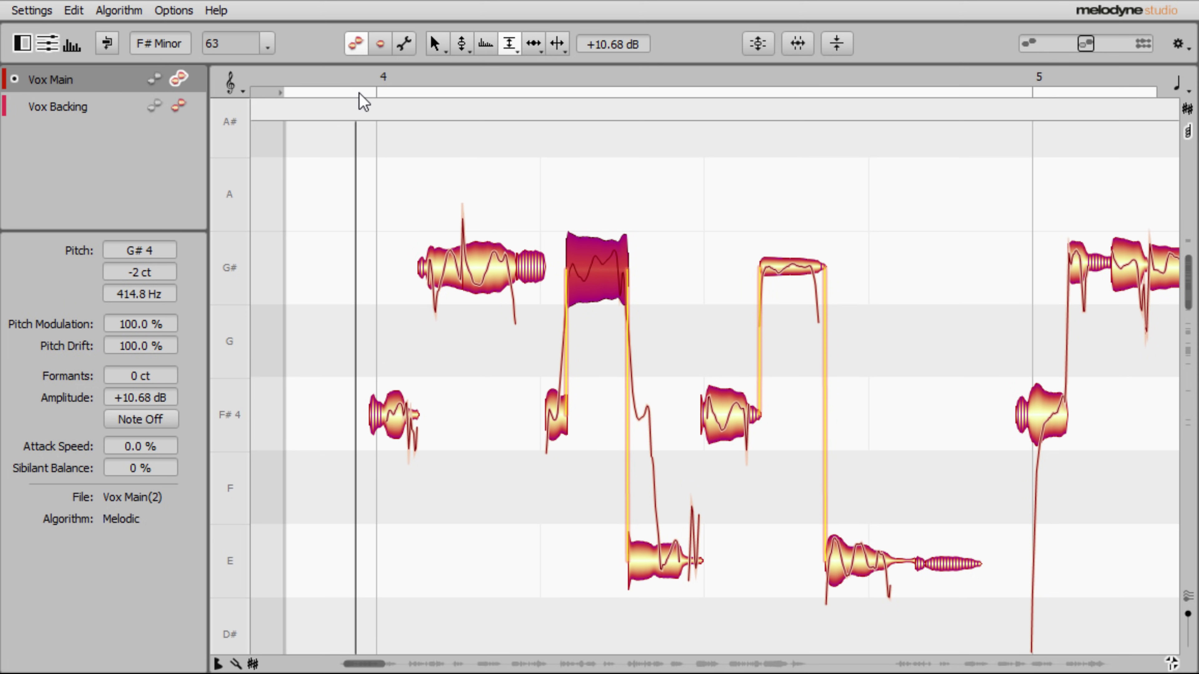
key(space)
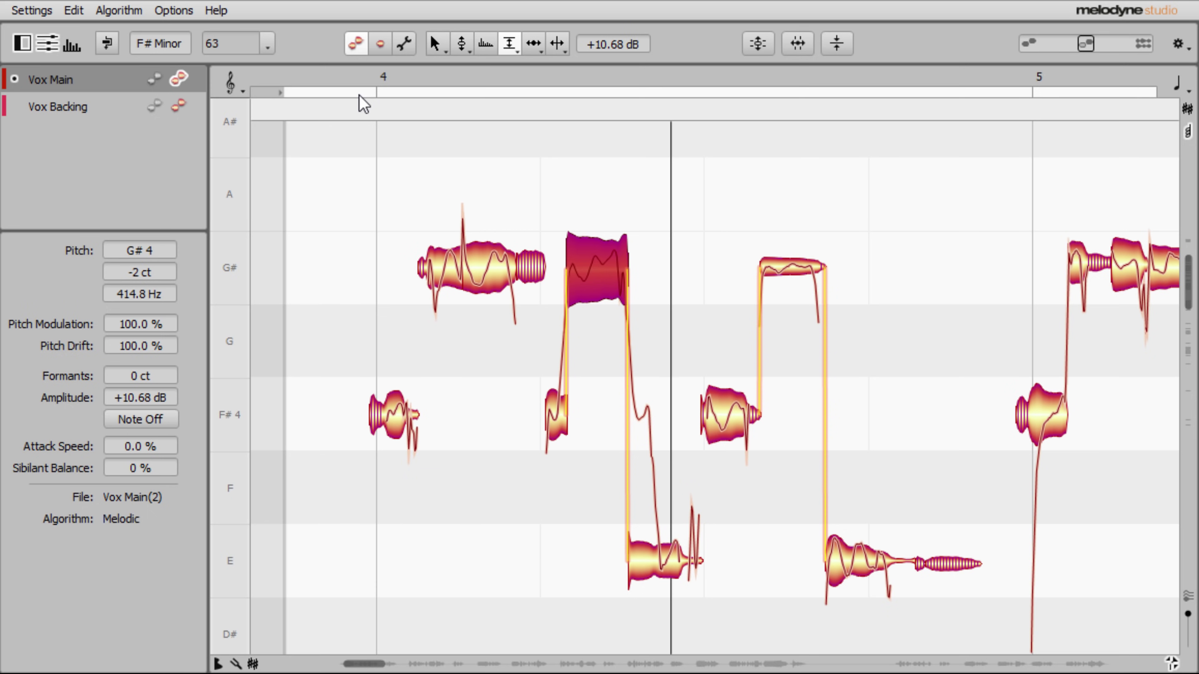
key(space)
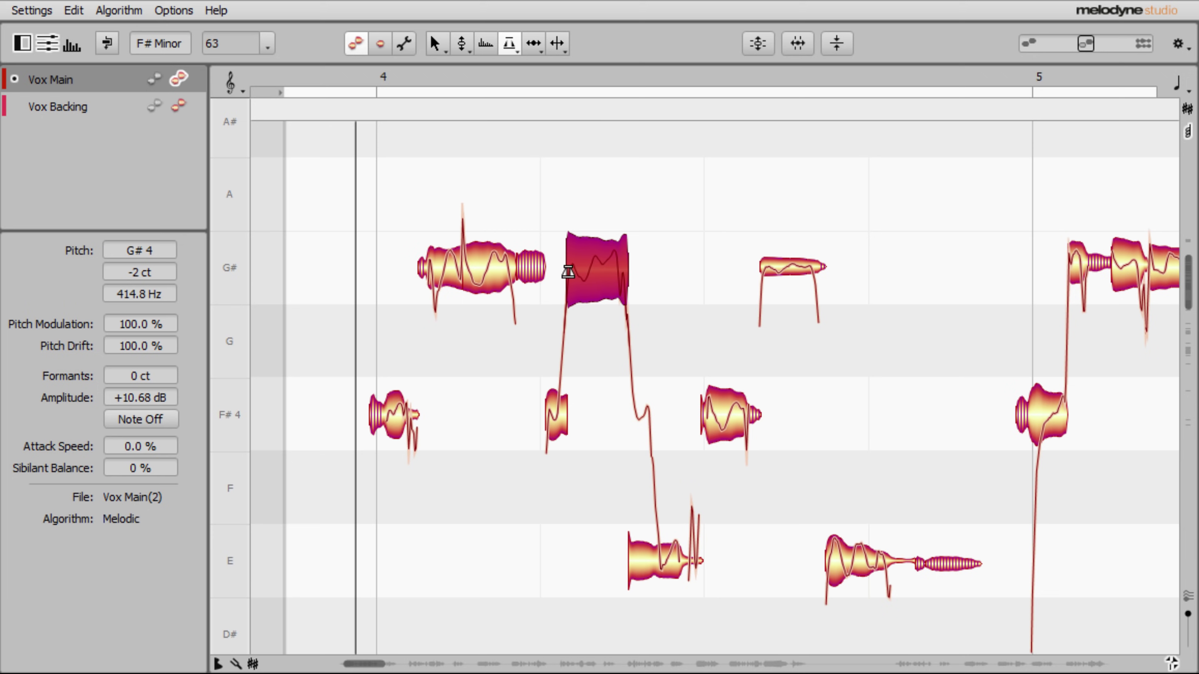
- Try a fade-in on the second G# 4 note in bar 4 and a fade-out on the last G# 4 note, and remove them again
drag(568, 274, 597, 262)
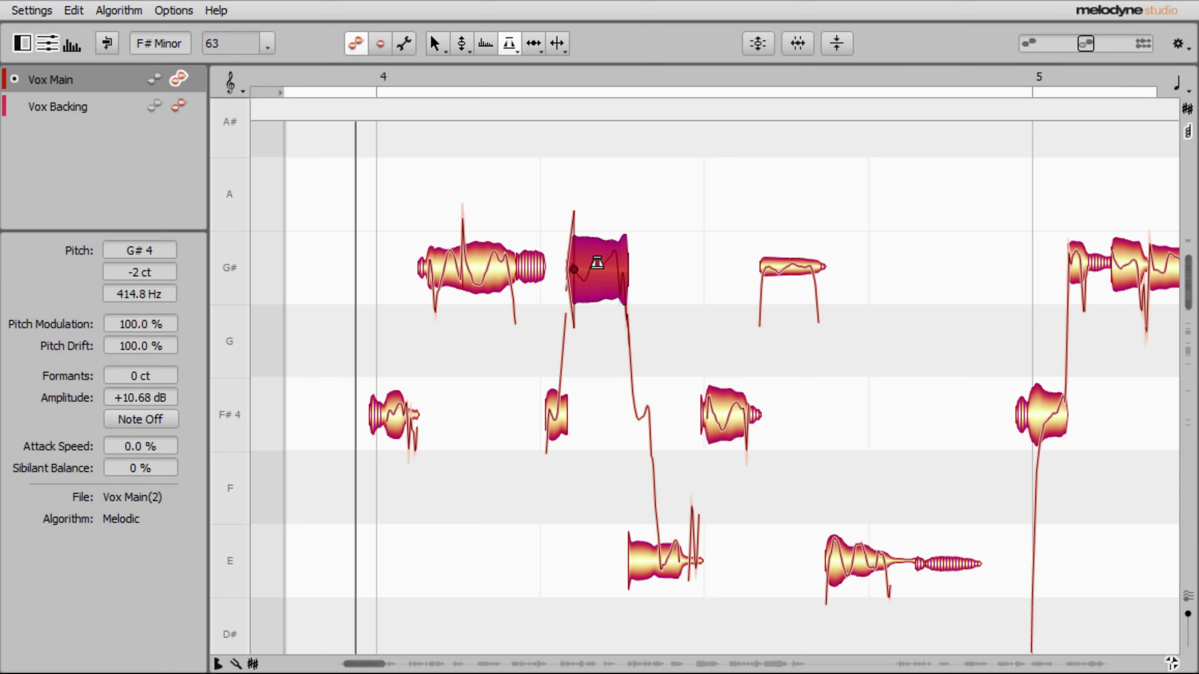
drag(818, 266, 803, 268)
click(576, 270)
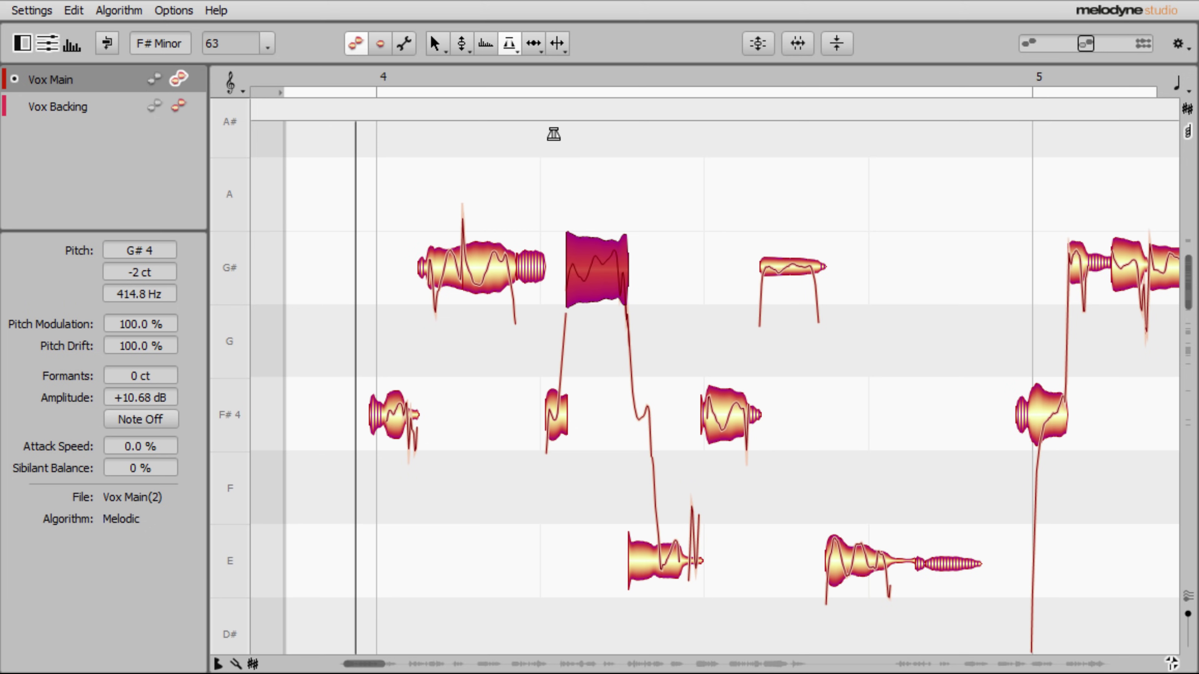
- Set the sibilant balance of the sibilant following the first G# 4 note in bar 4 to -31 % with the Sibilant Balance Tool
key(F5)
key(F5)
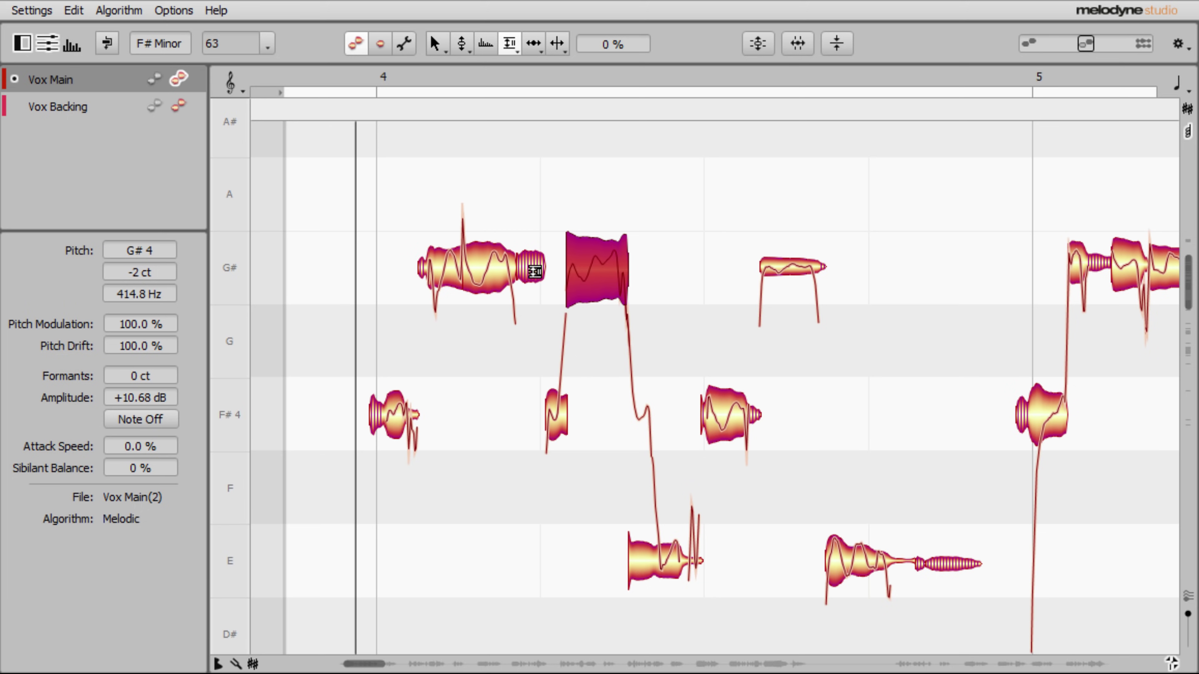
drag(537, 265, 529, 296)
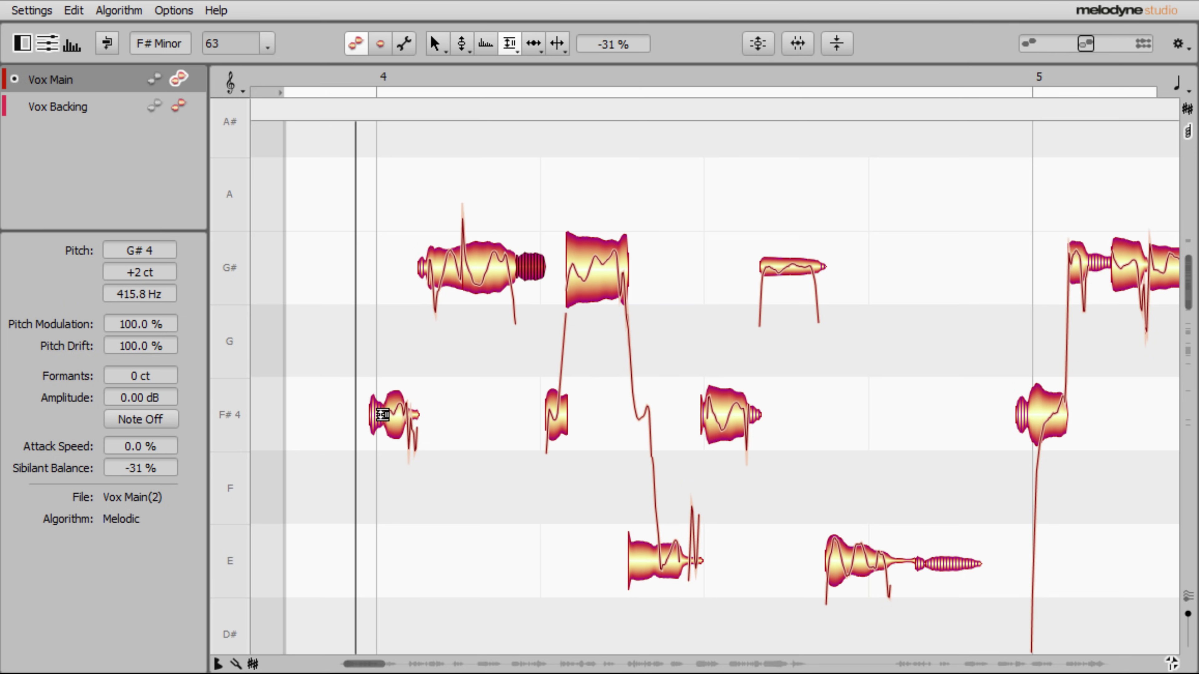
- Raise the sibilant balance of the first F# 4 note in bar 4 to 100 % and play it back
drag(382, 414, 393, 309)
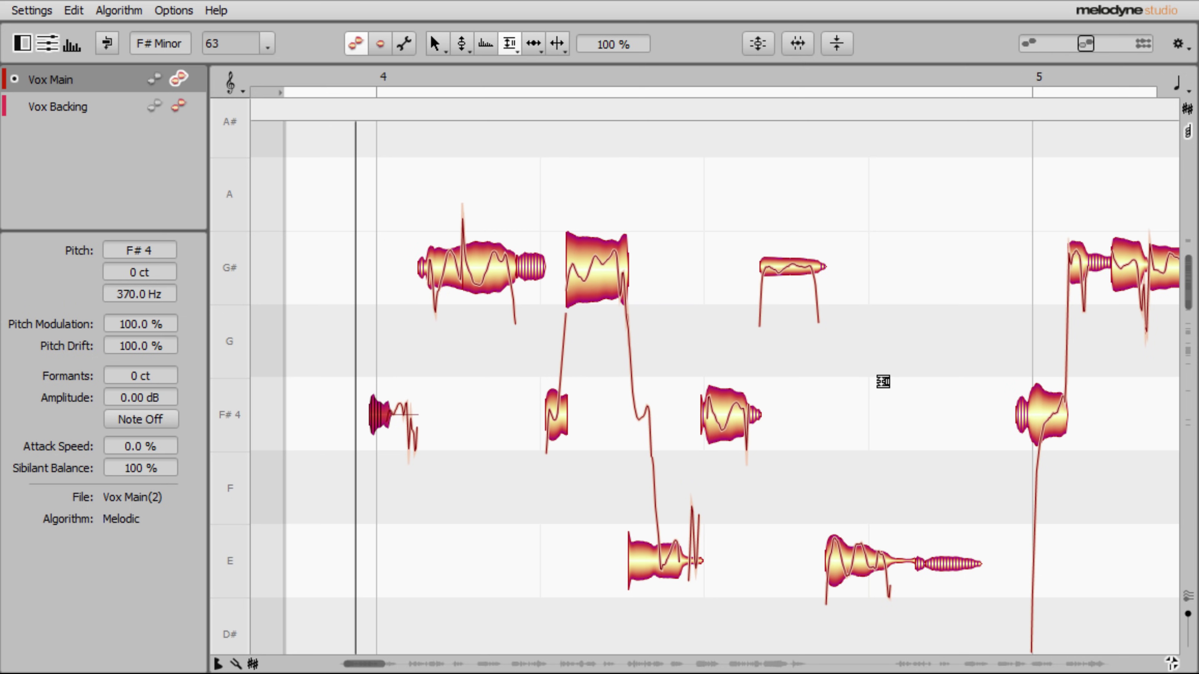
key(space)
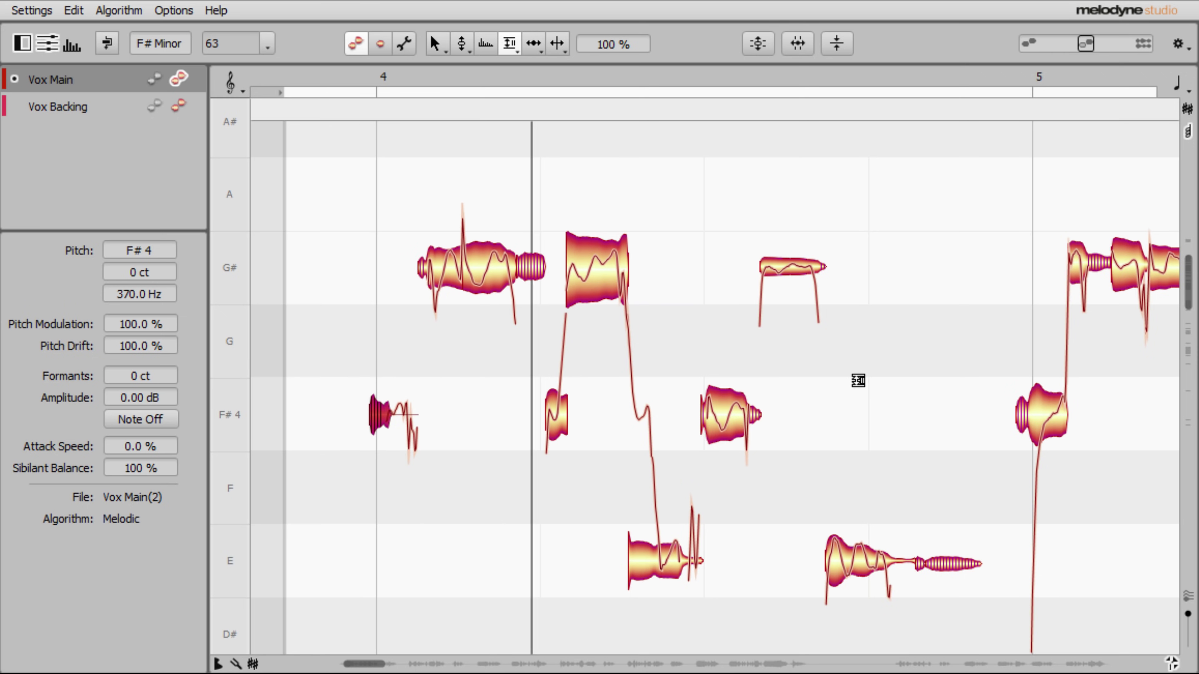
key(space)
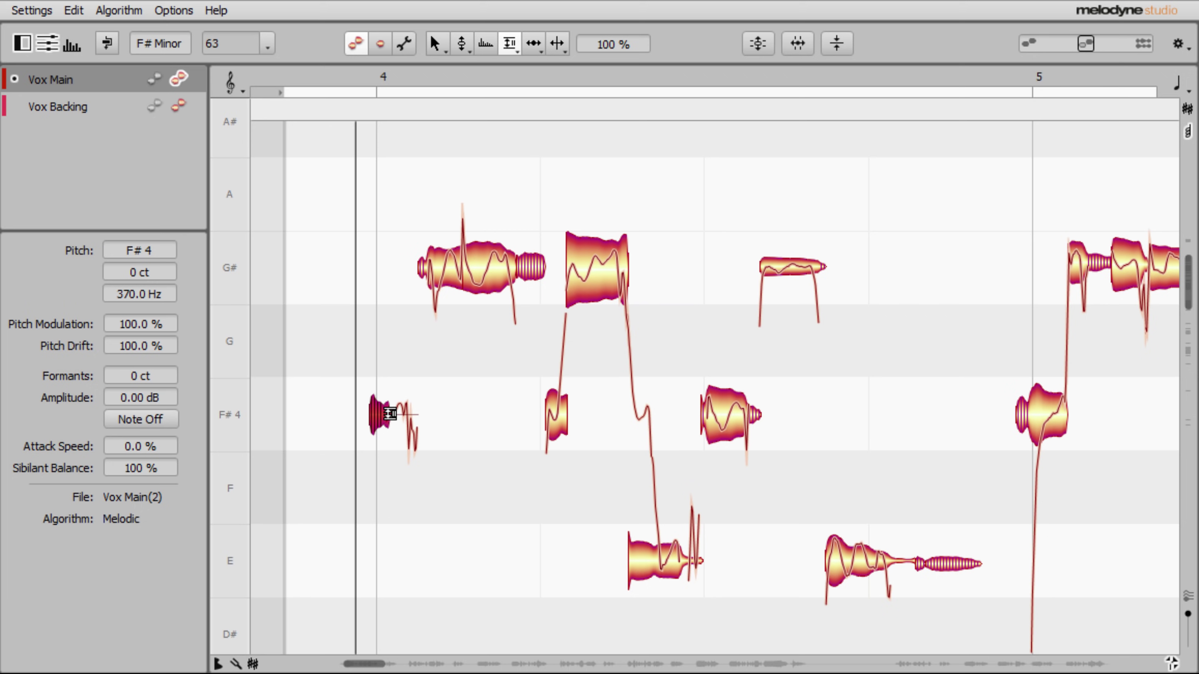
key(space)
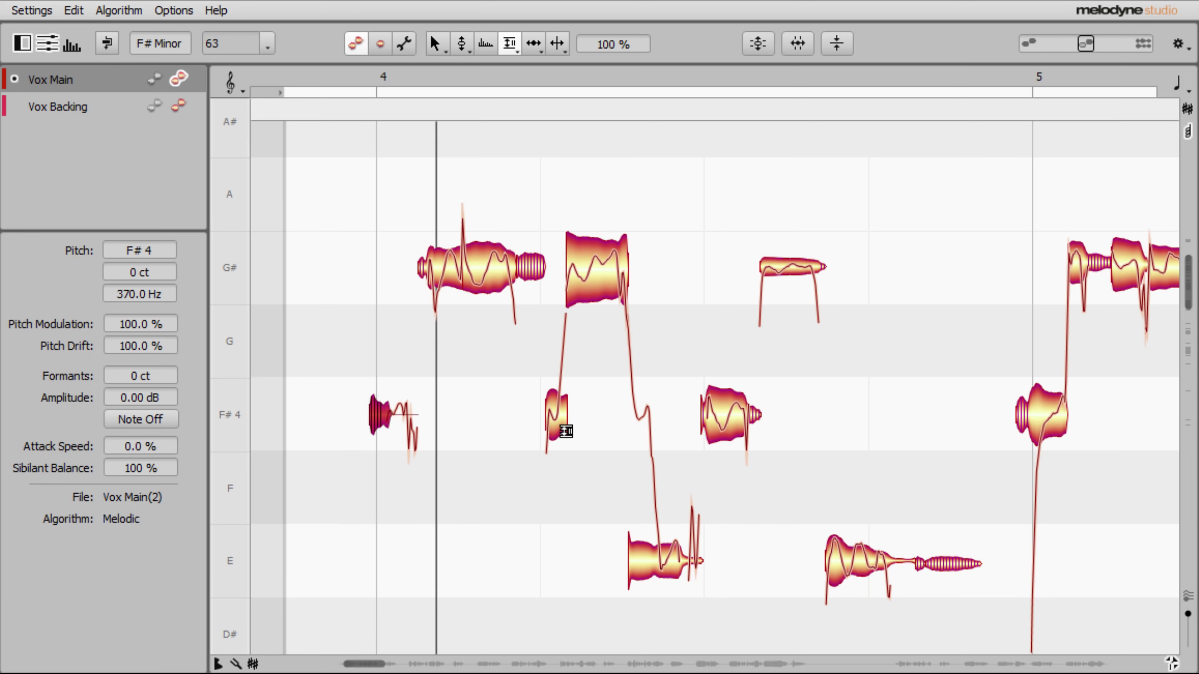
key(space)
- Set the first F# 4 note's sibilant balance to 48 %, play it back, and set the trailing E 4 breath's balance to -50 %
drag(389, 415, 393, 474)
key(space)
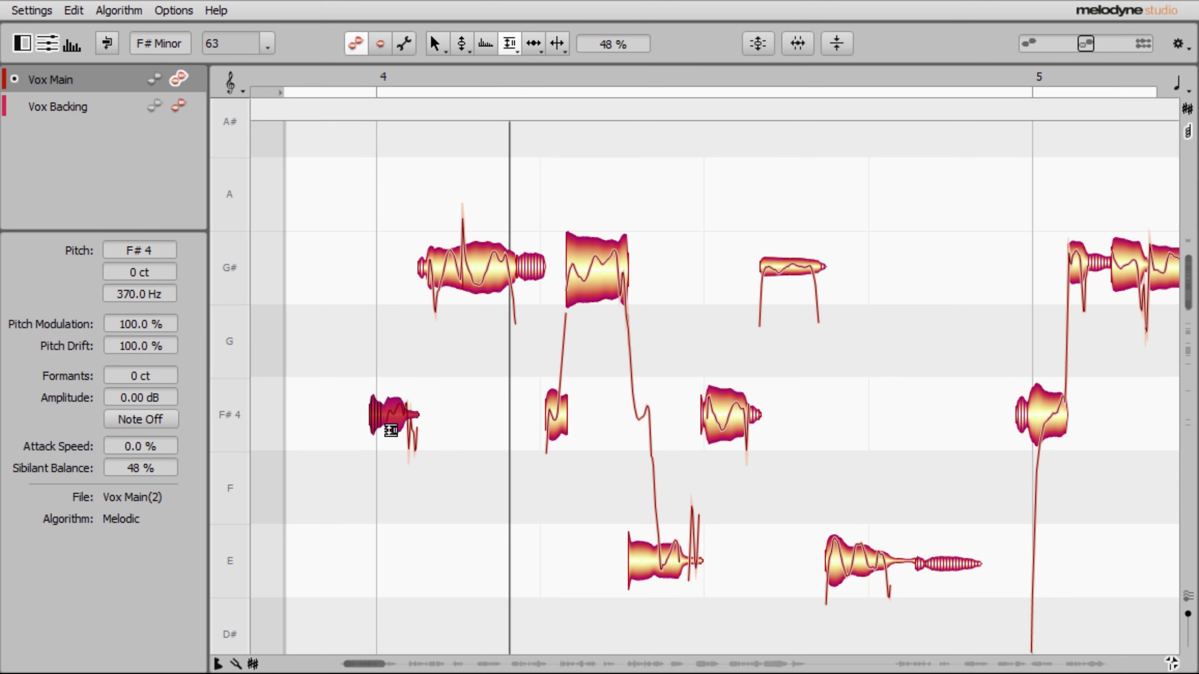
key(space)
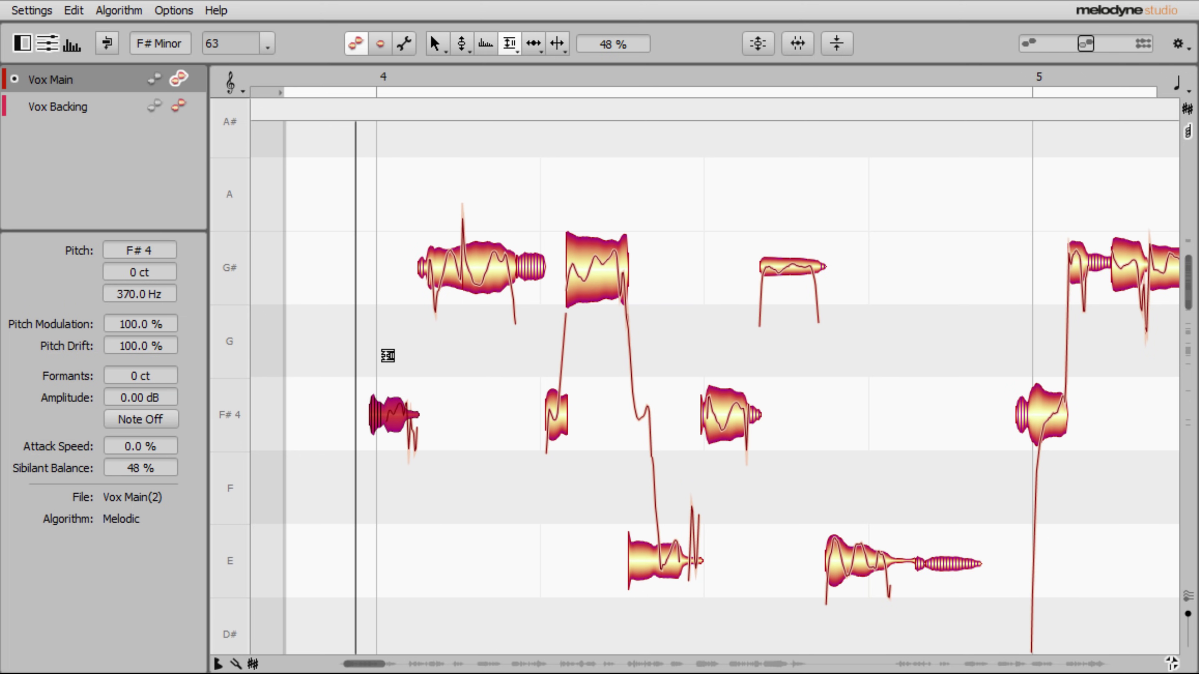
drag(950, 563, 950, 615)
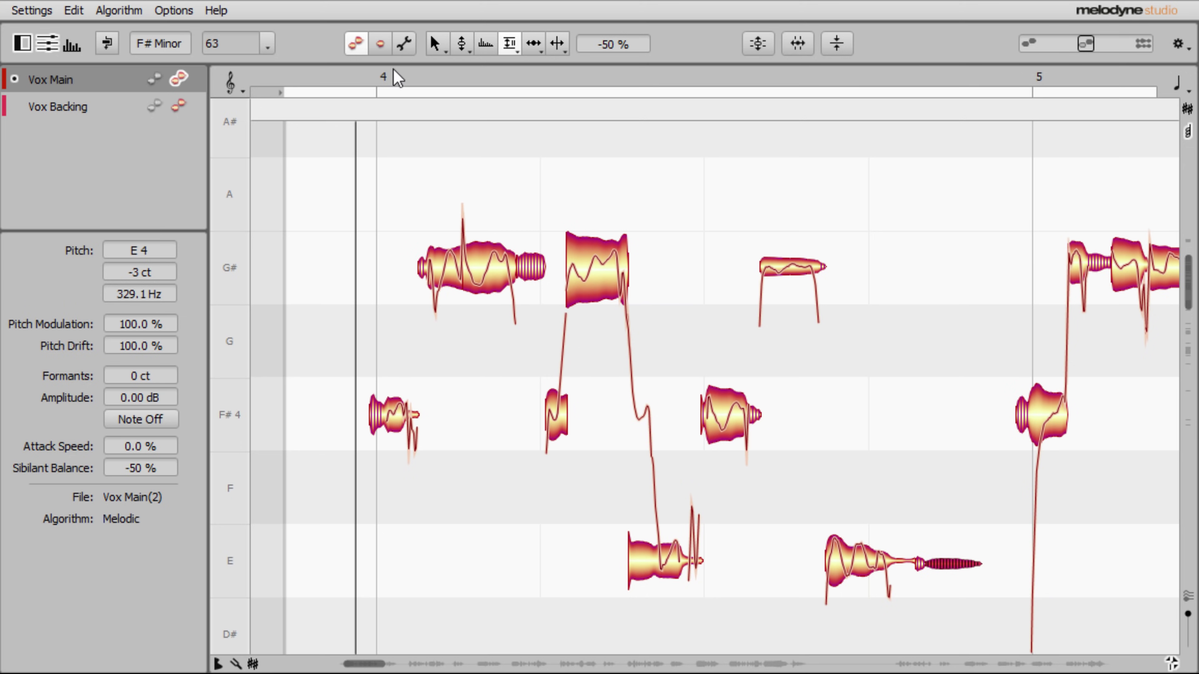
- Level all the notes in bar 4, making quiet notes 53 % louder and loud notes 31 % quieter
click(434, 43)
drag(274, 138, 999, 639)
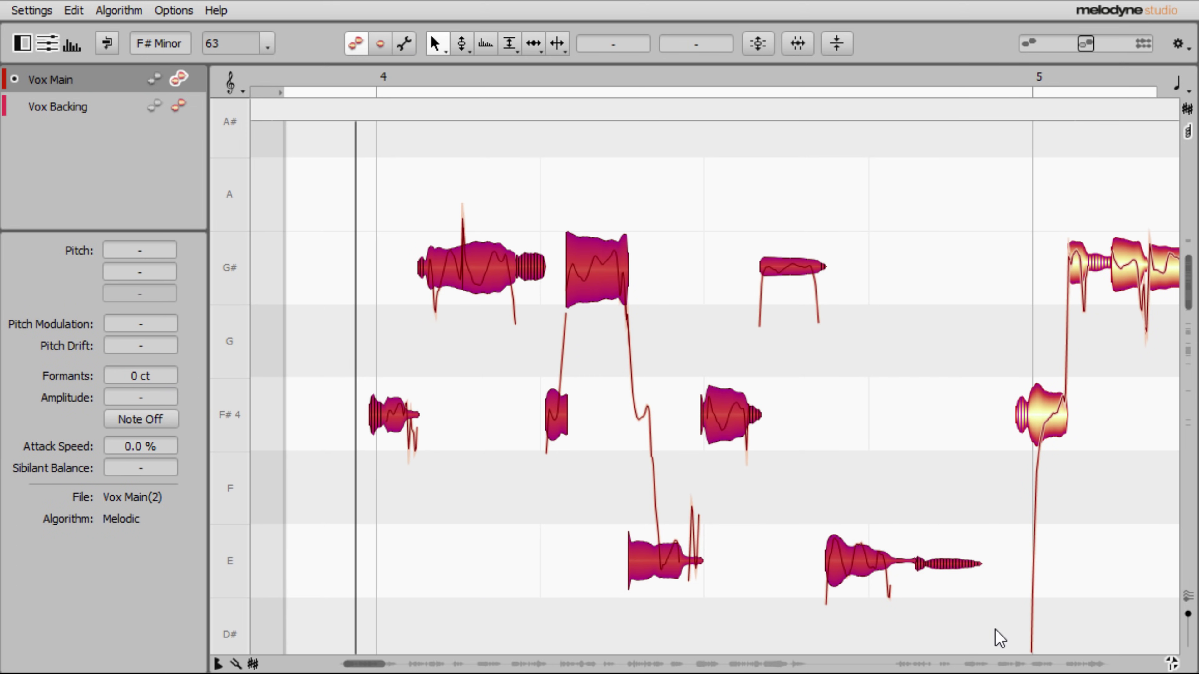
click(836, 43)
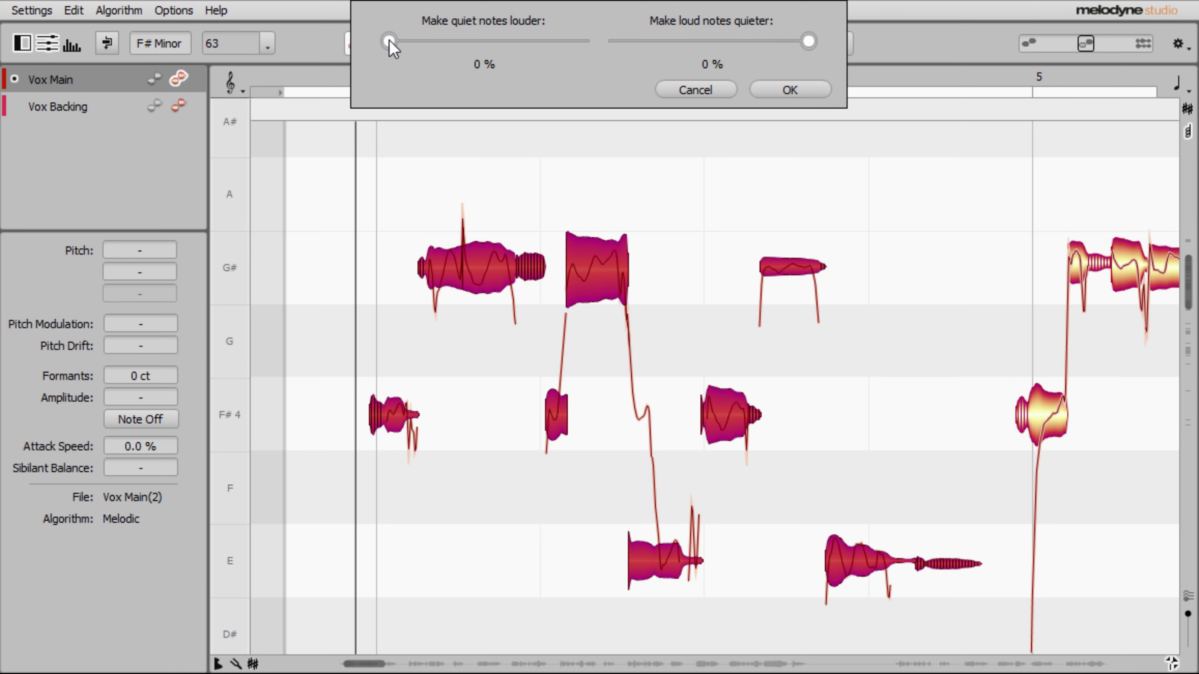
drag(389, 41, 592, 47)
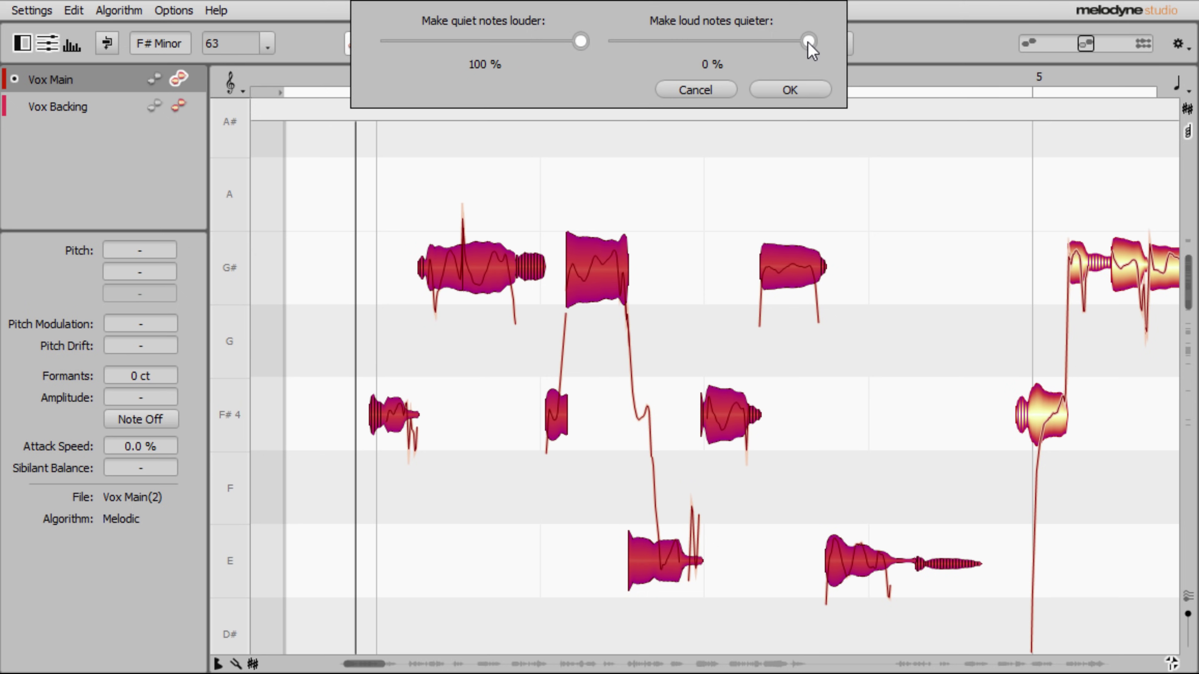
drag(807, 42, 572, 40)
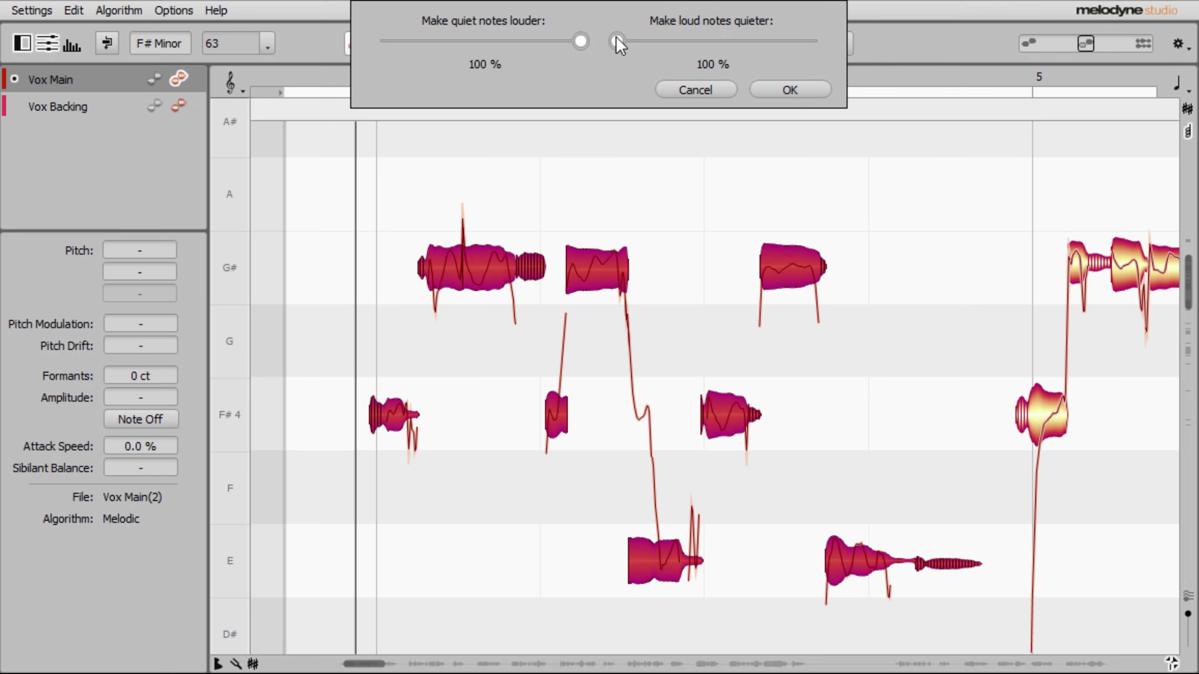
drag(616, 37, 747, 47)
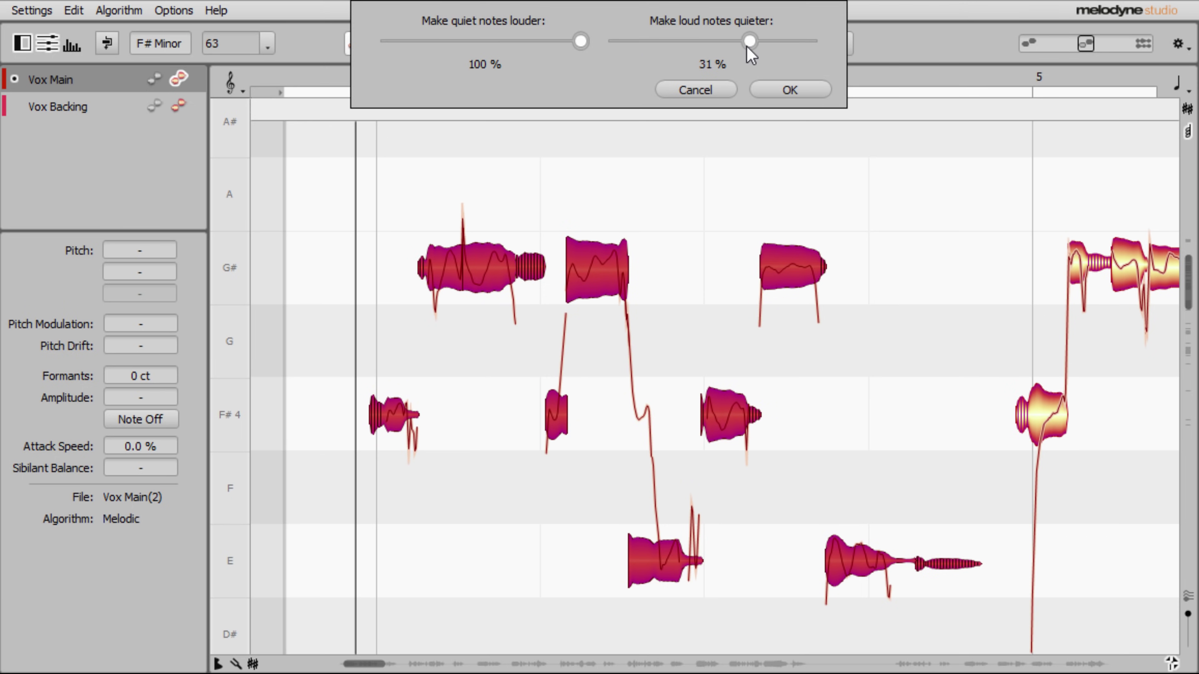
drag(582, 43, 492, 45)
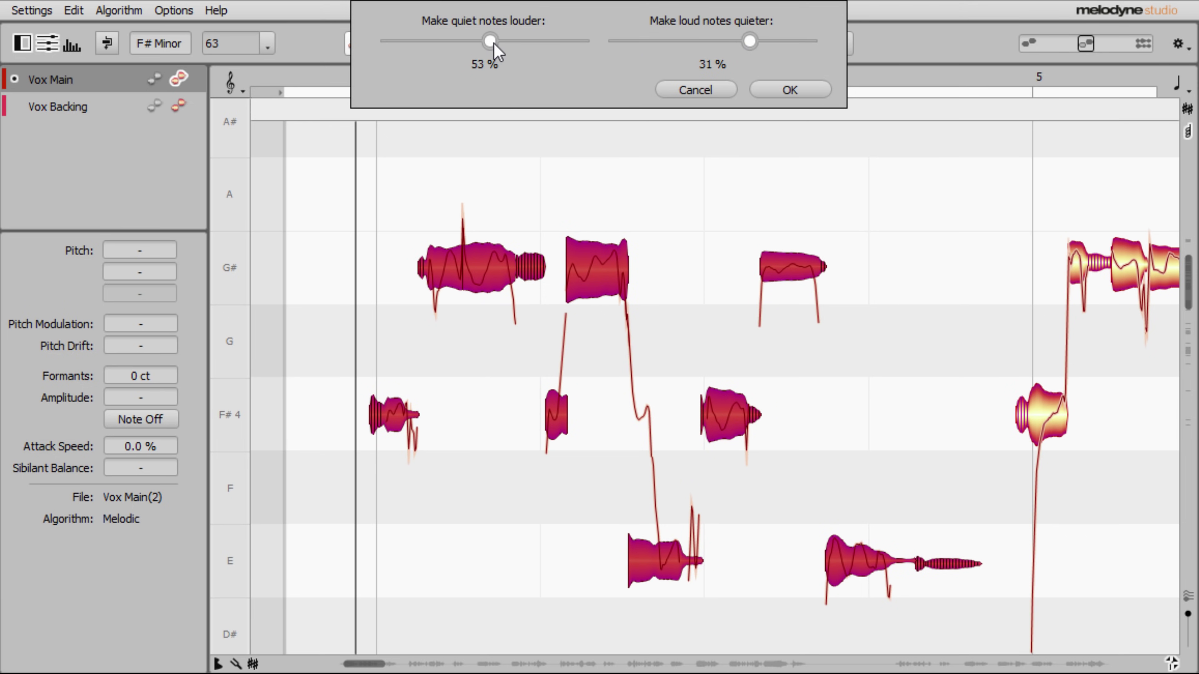